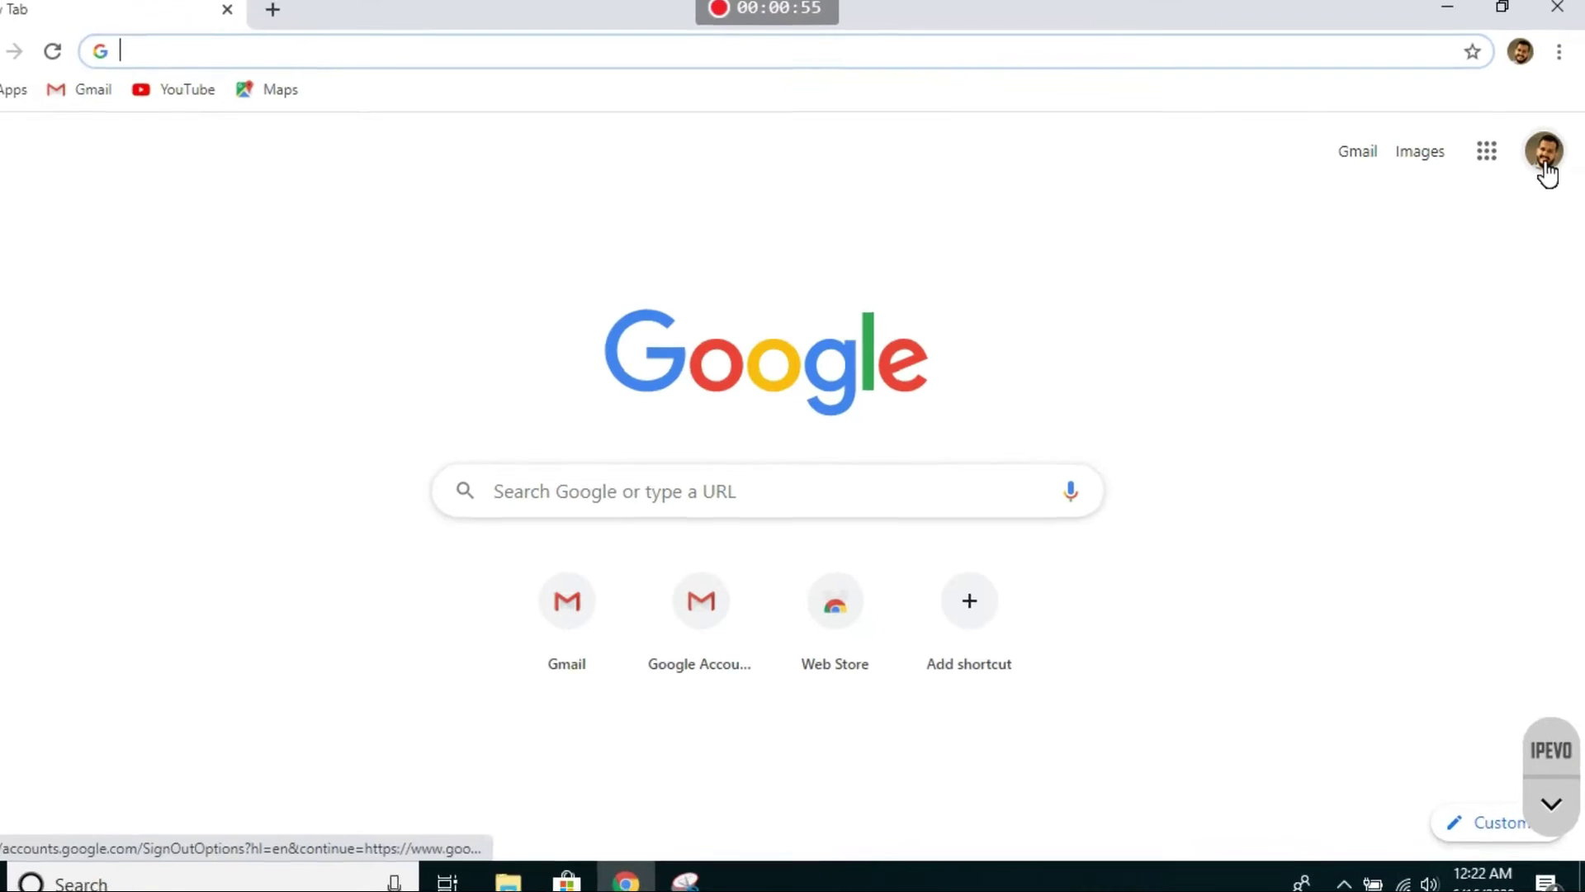
Open the Google apps grid at the top right of Chrome's new tab page.
{"action": "left_click", "coordinate": [1545, 157]}
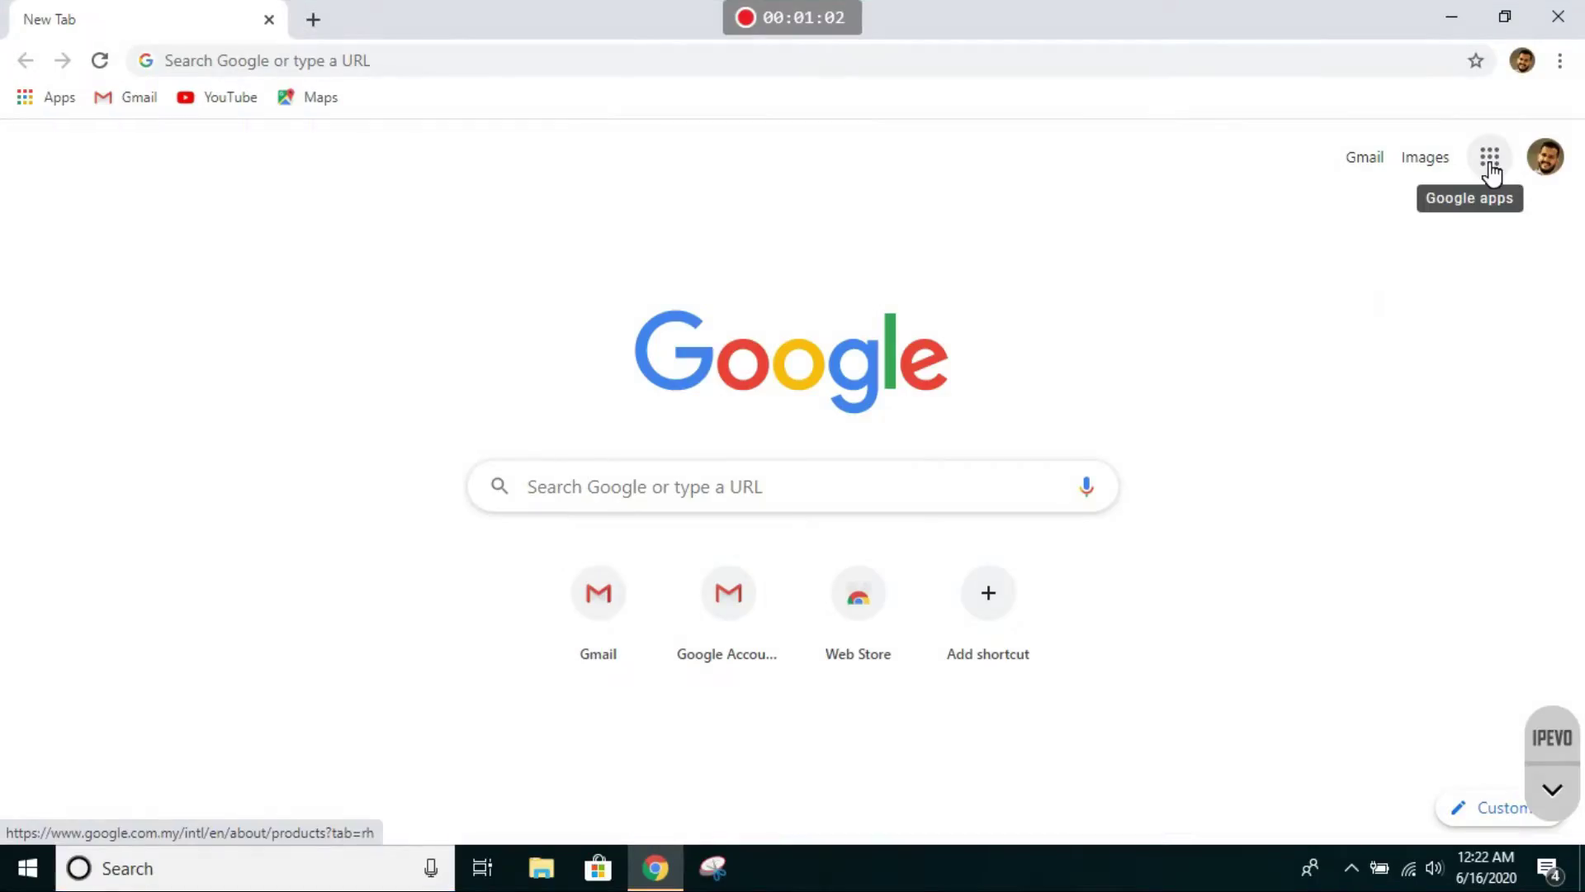
Launch Google Classroom from the apps list and enter the EXAM HALL (sample) class.
{"action": "left_click", "coordinate": [1491, 169]}
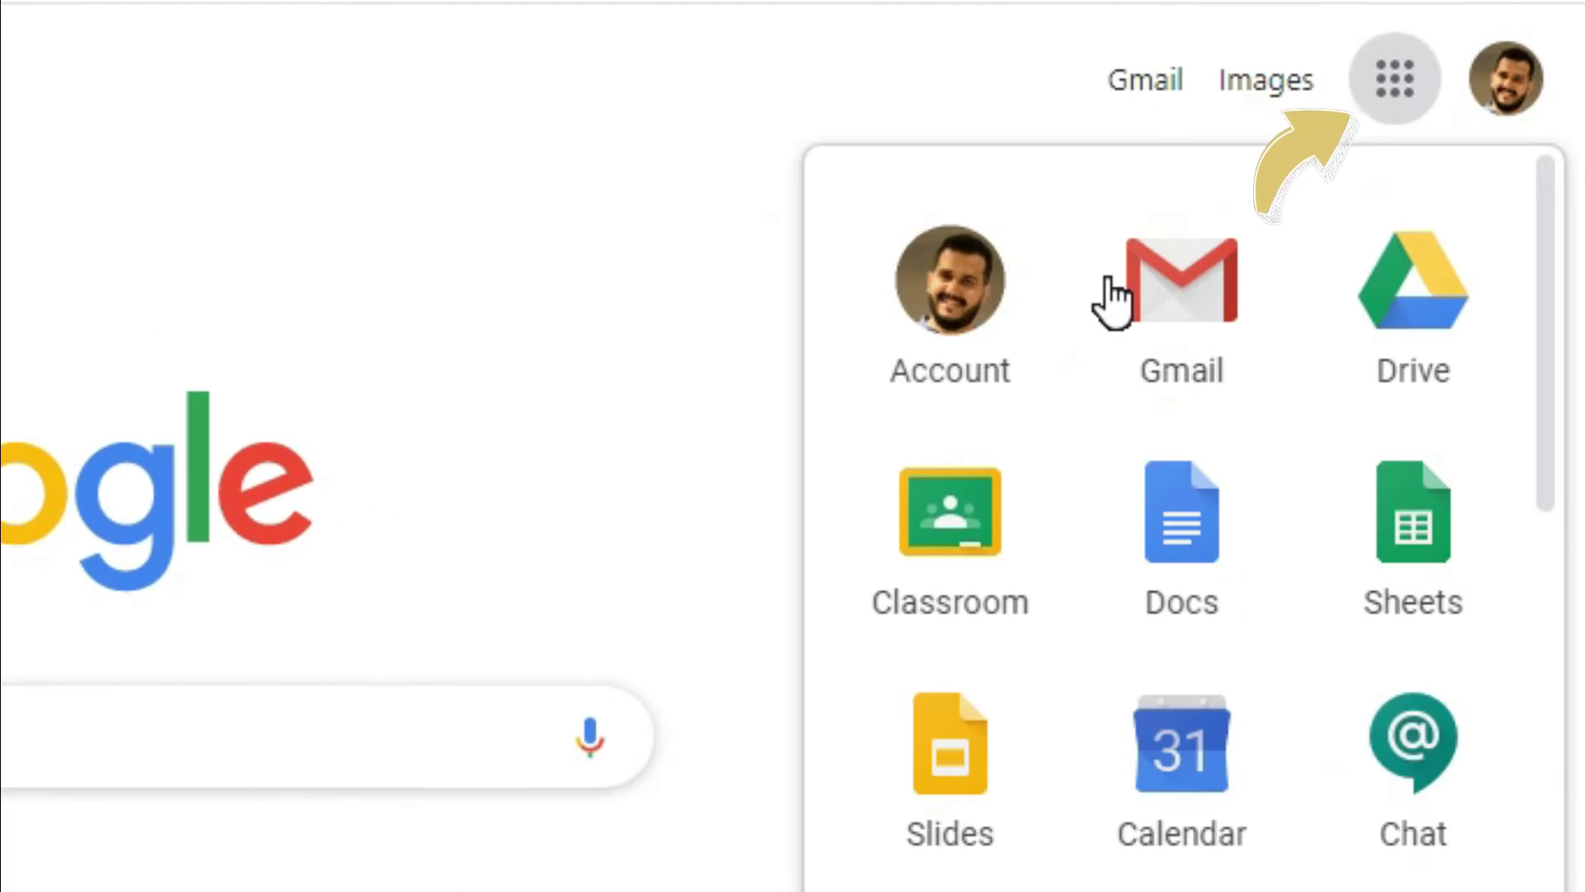
{"action": "left_click", "coordinate": [996, 570]}
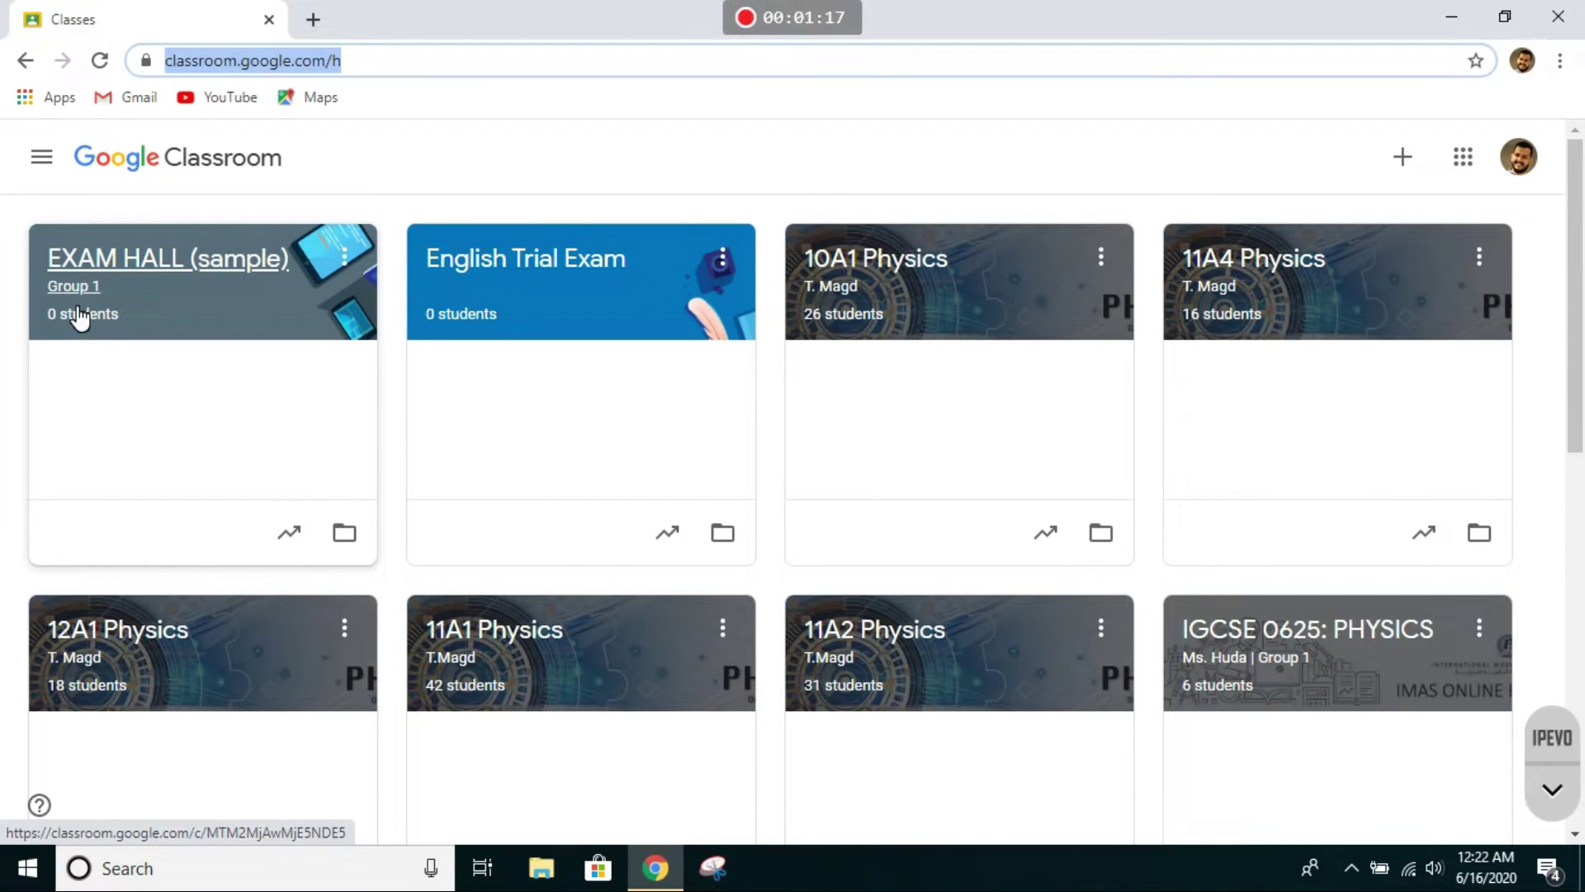
{"action": "left_click", "coordinate": [159, 275]}
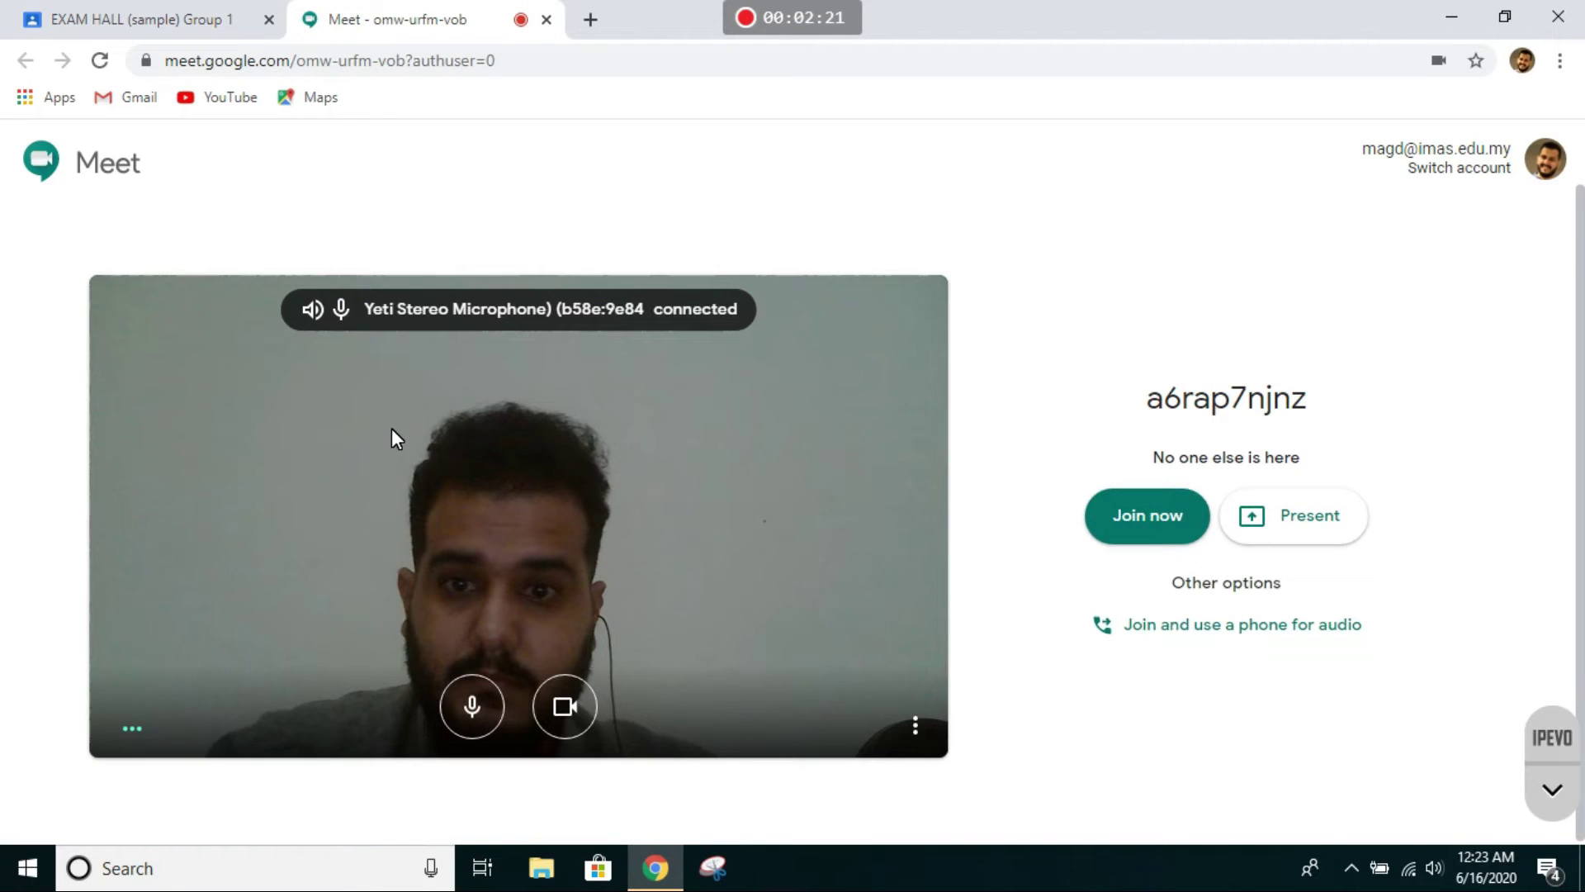
Join the class Meet call a6rap7njnz from the pre-join page.
{"action": "left_click", "coordinate": [1140, 518]}
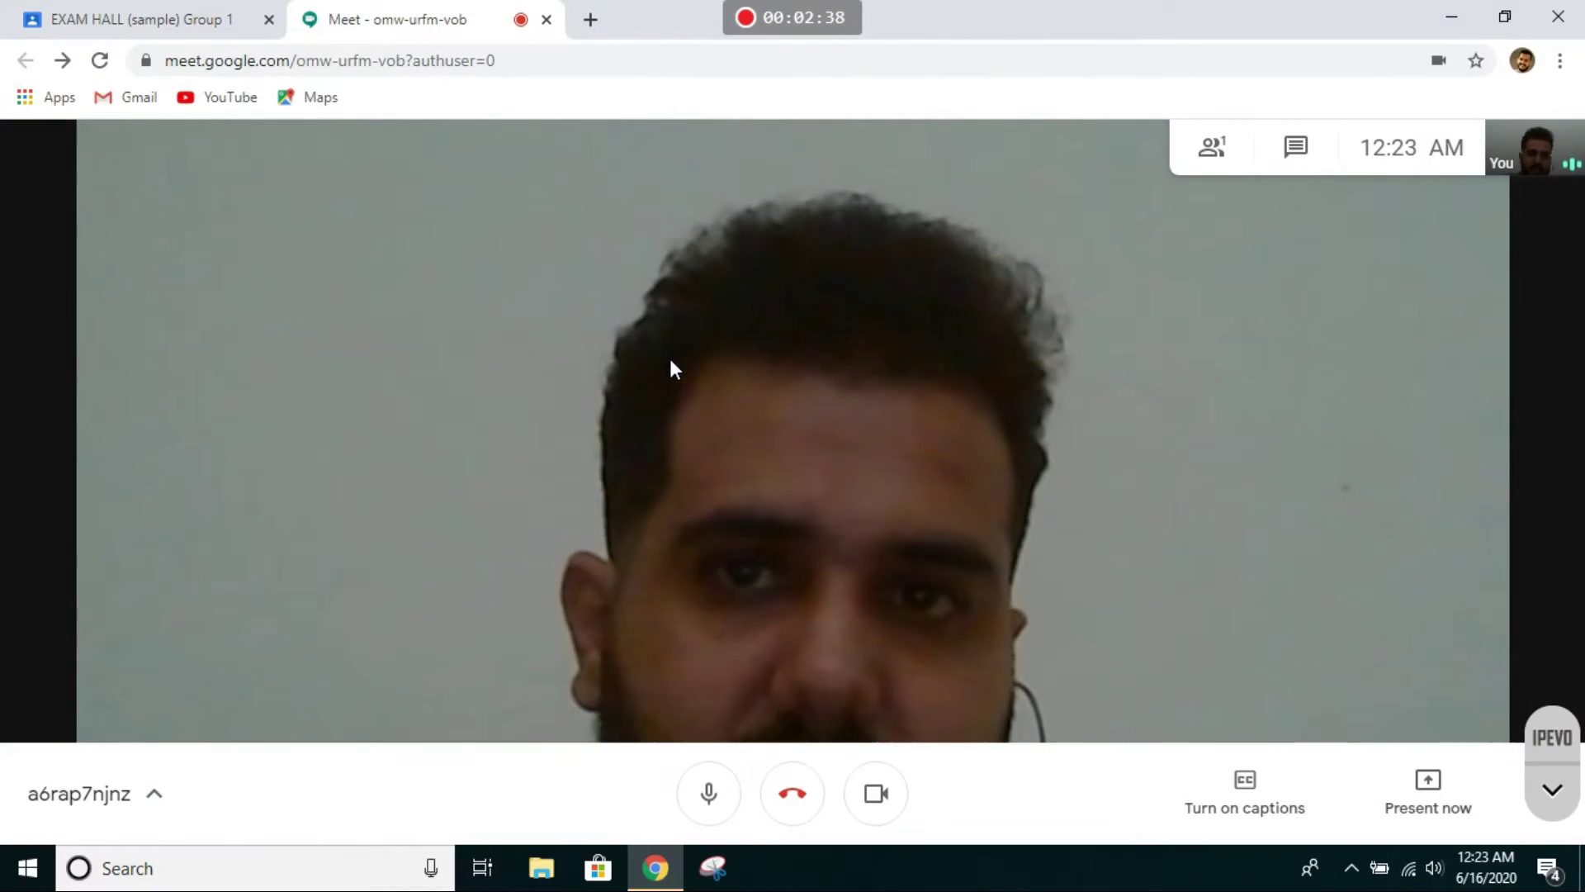
Start your own Meet meeting from a new tab, with camera and microphone turned off.
{"action": "left_click", "coordinate": [592, 20]}
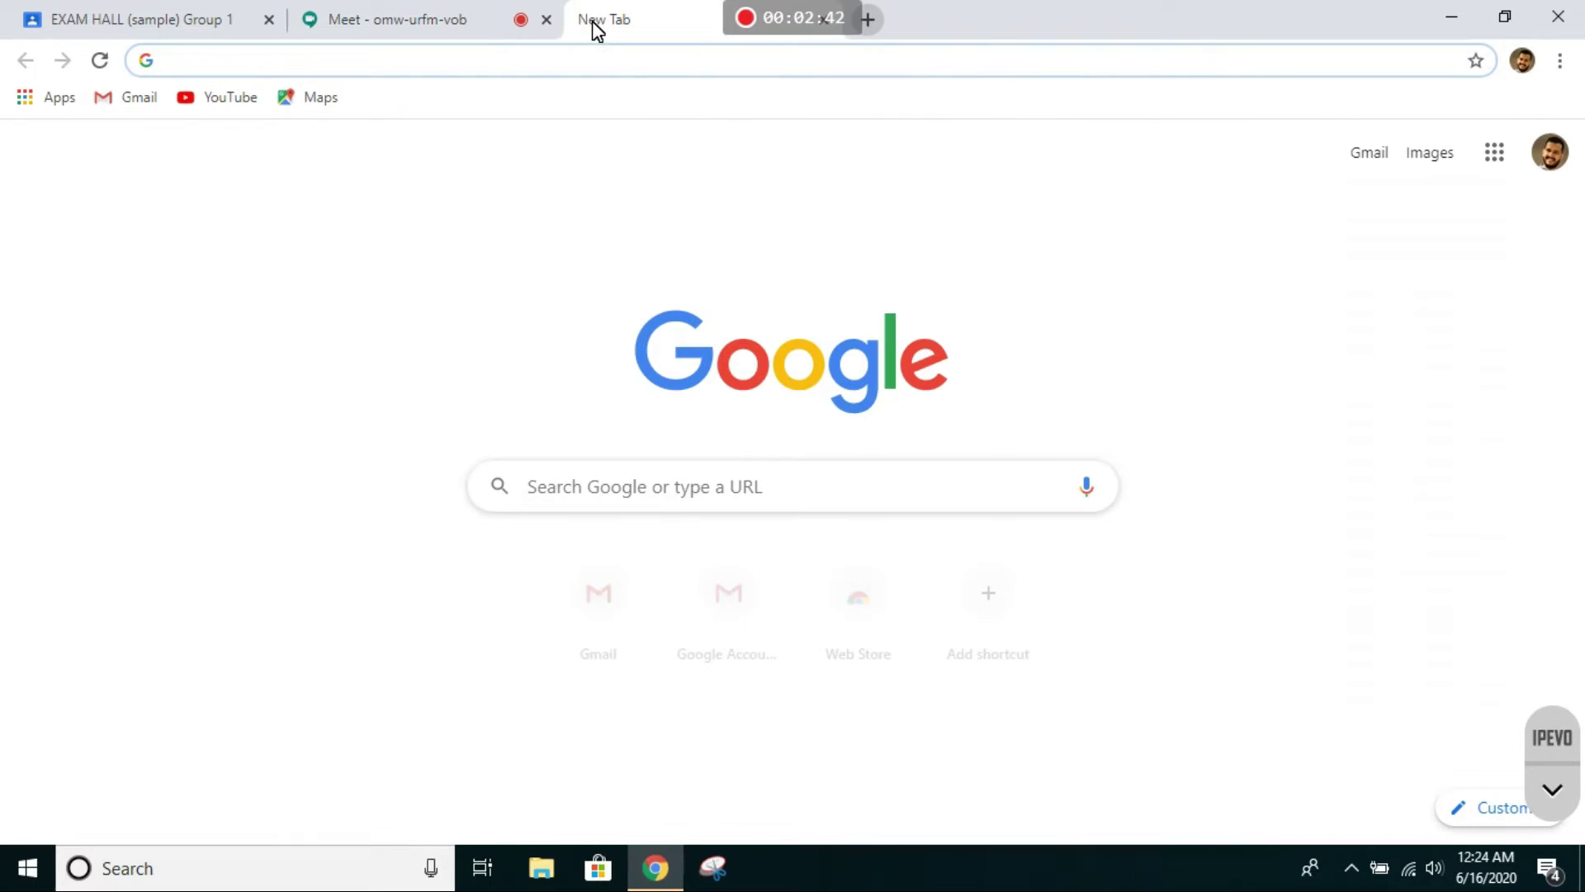
{"action": "left_click", "coordinate": [1486, 165]}
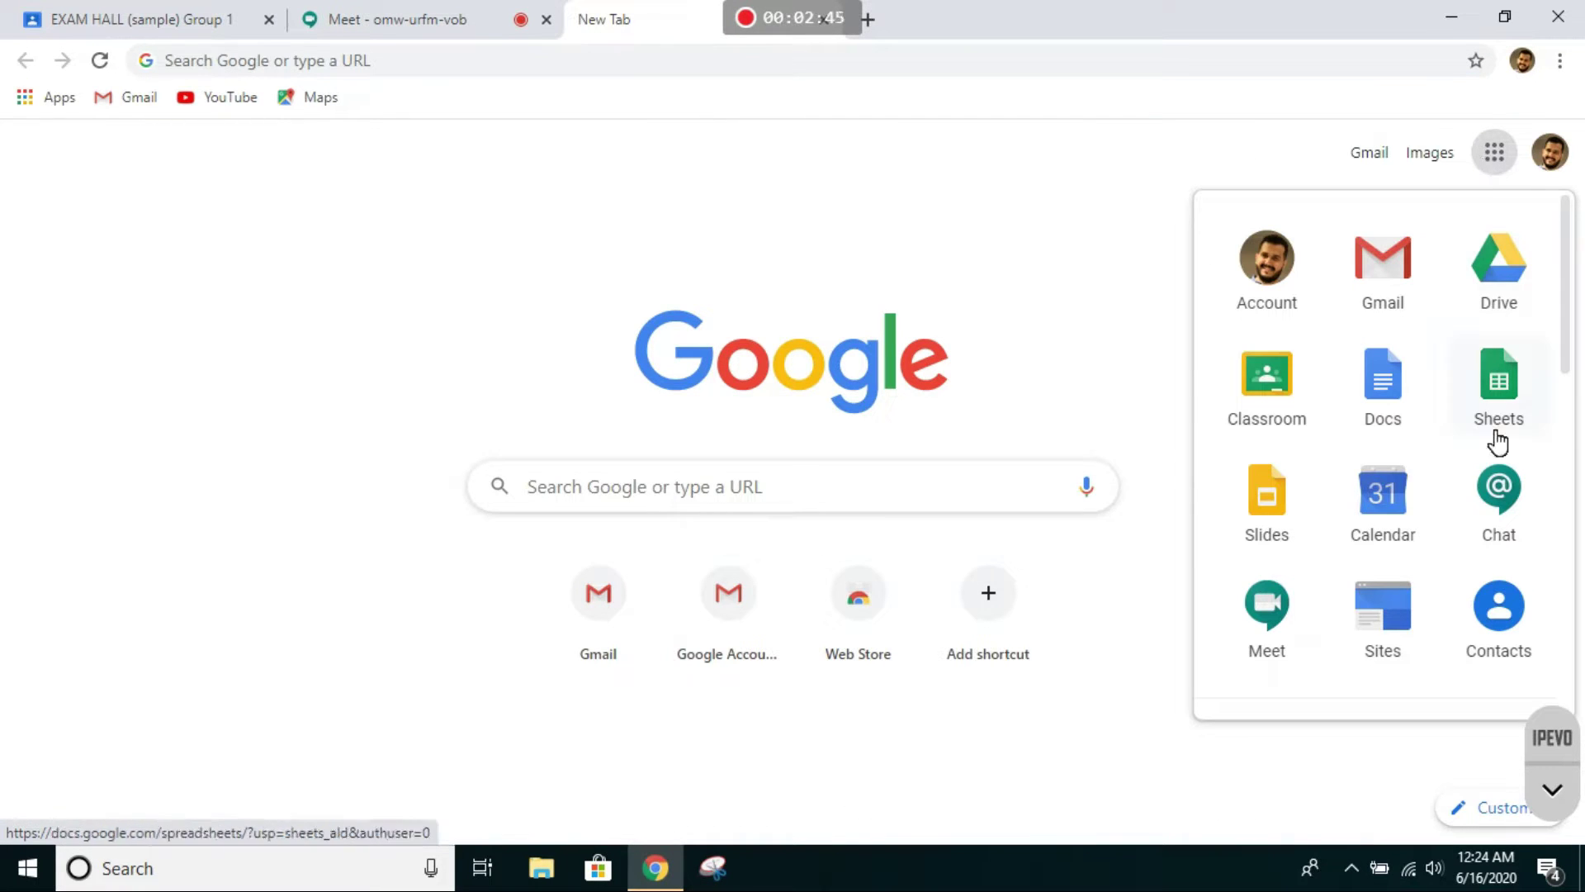
{"action": "left_click", "coordinate": [1269, 615]}
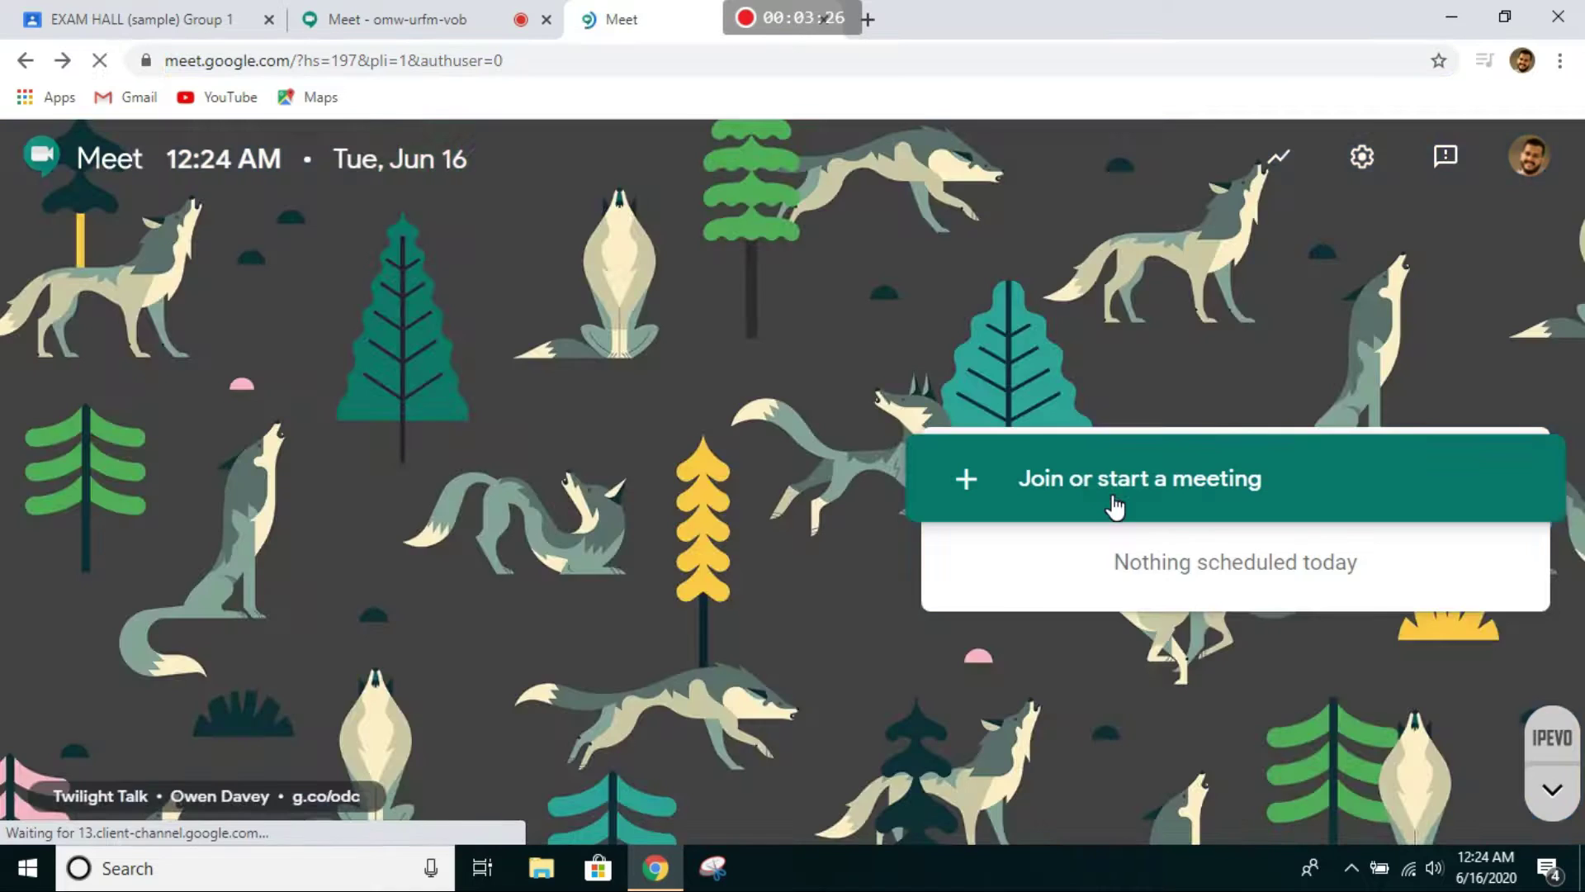
{"action": "left_click", "coordinate": [1114, 505]}
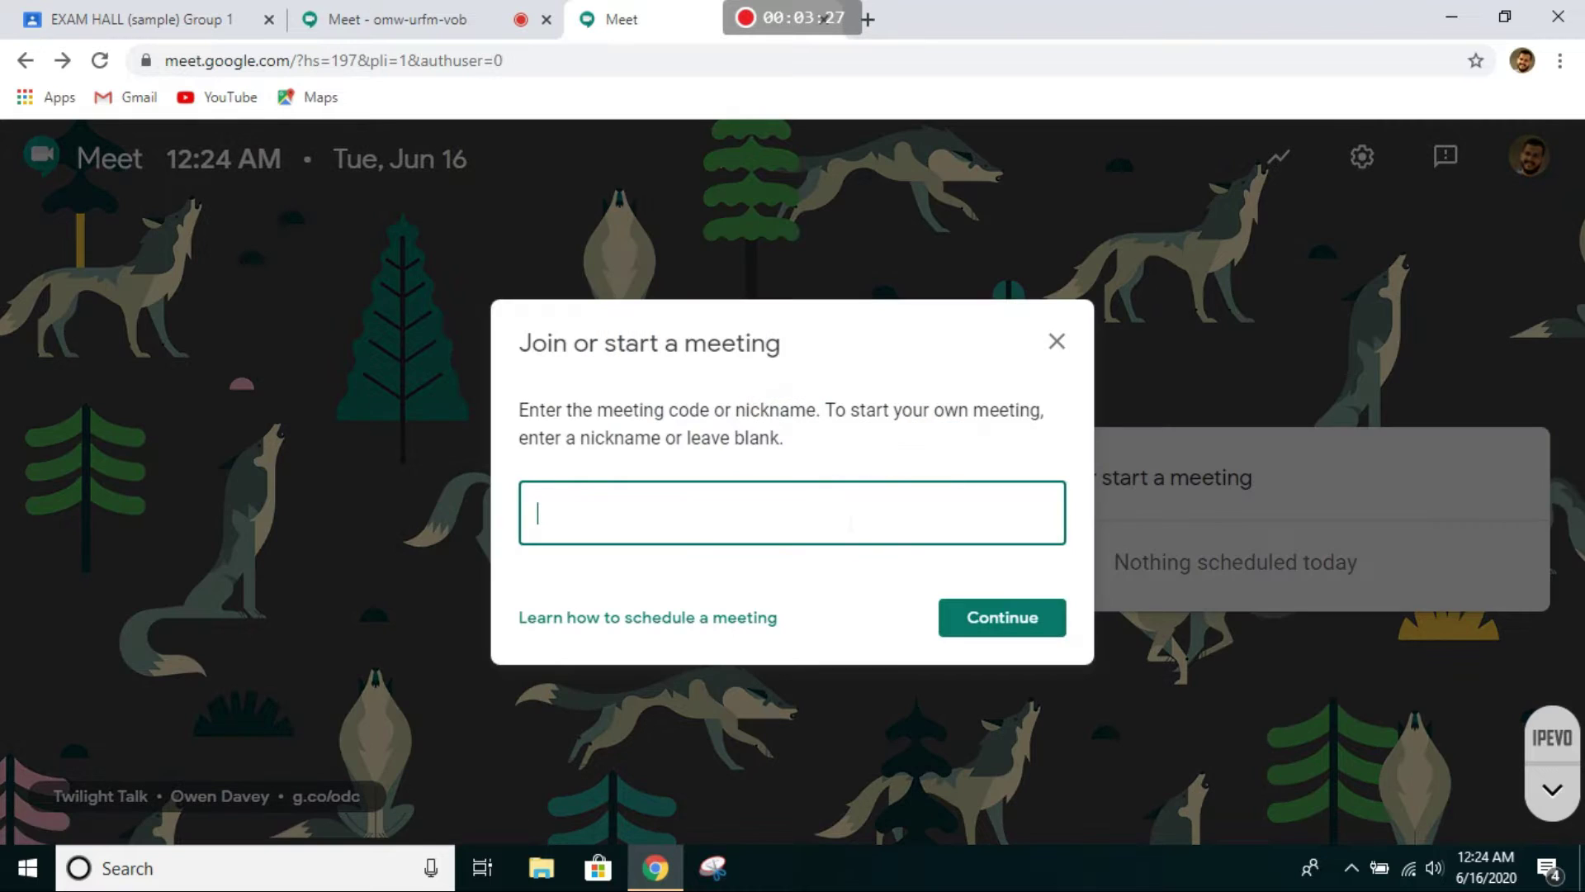
{"action": "left_click", "coordinate": [1031, 627]}
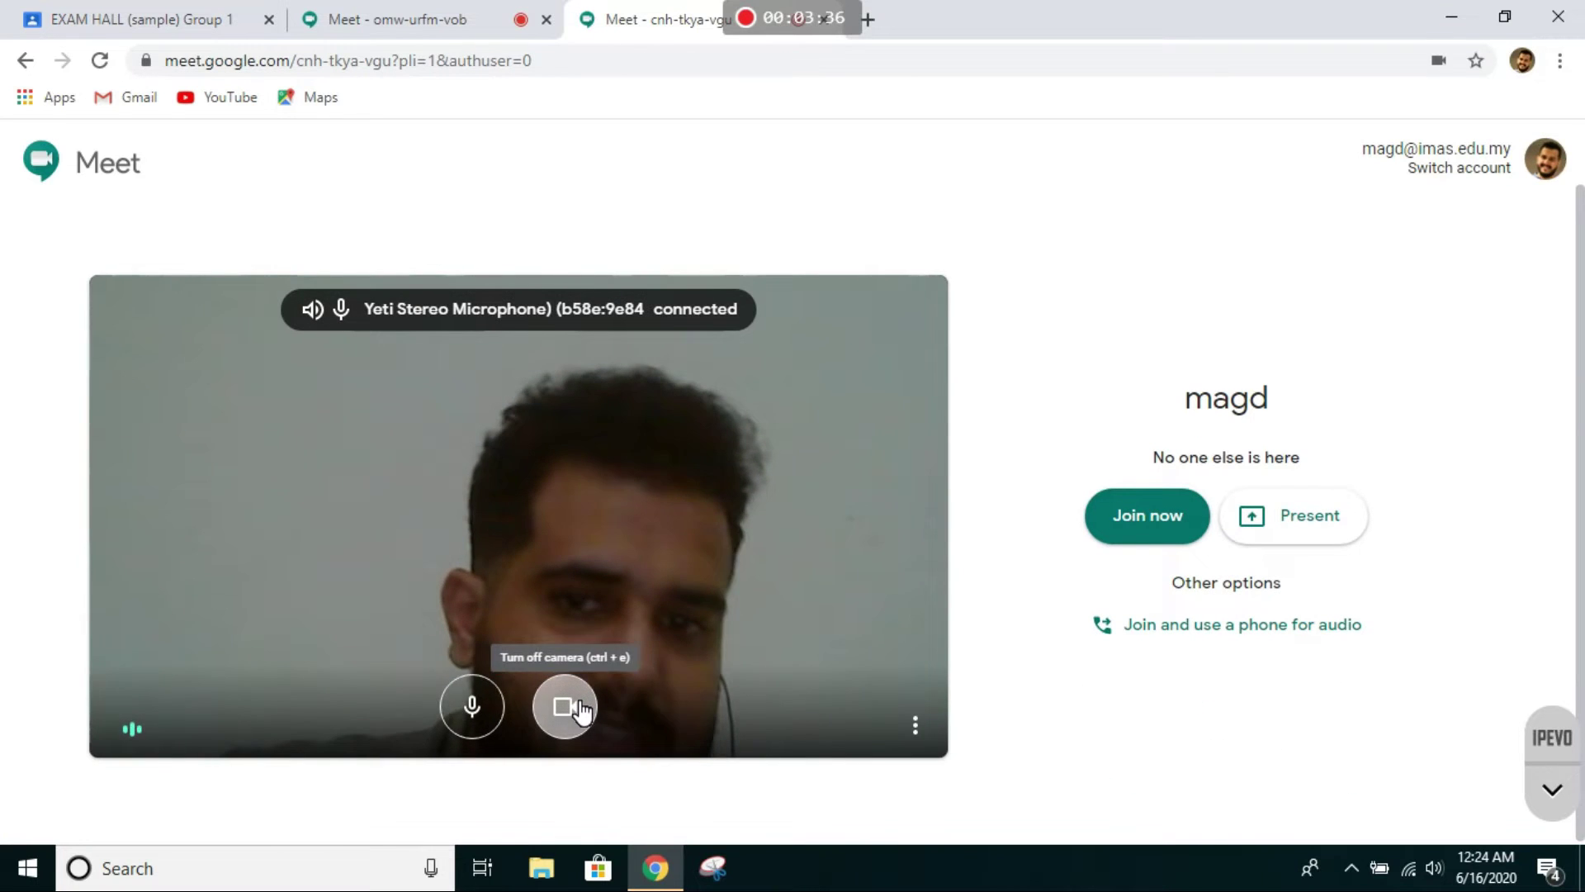
{"action": "left_click", "coordinate": [581, 709]}
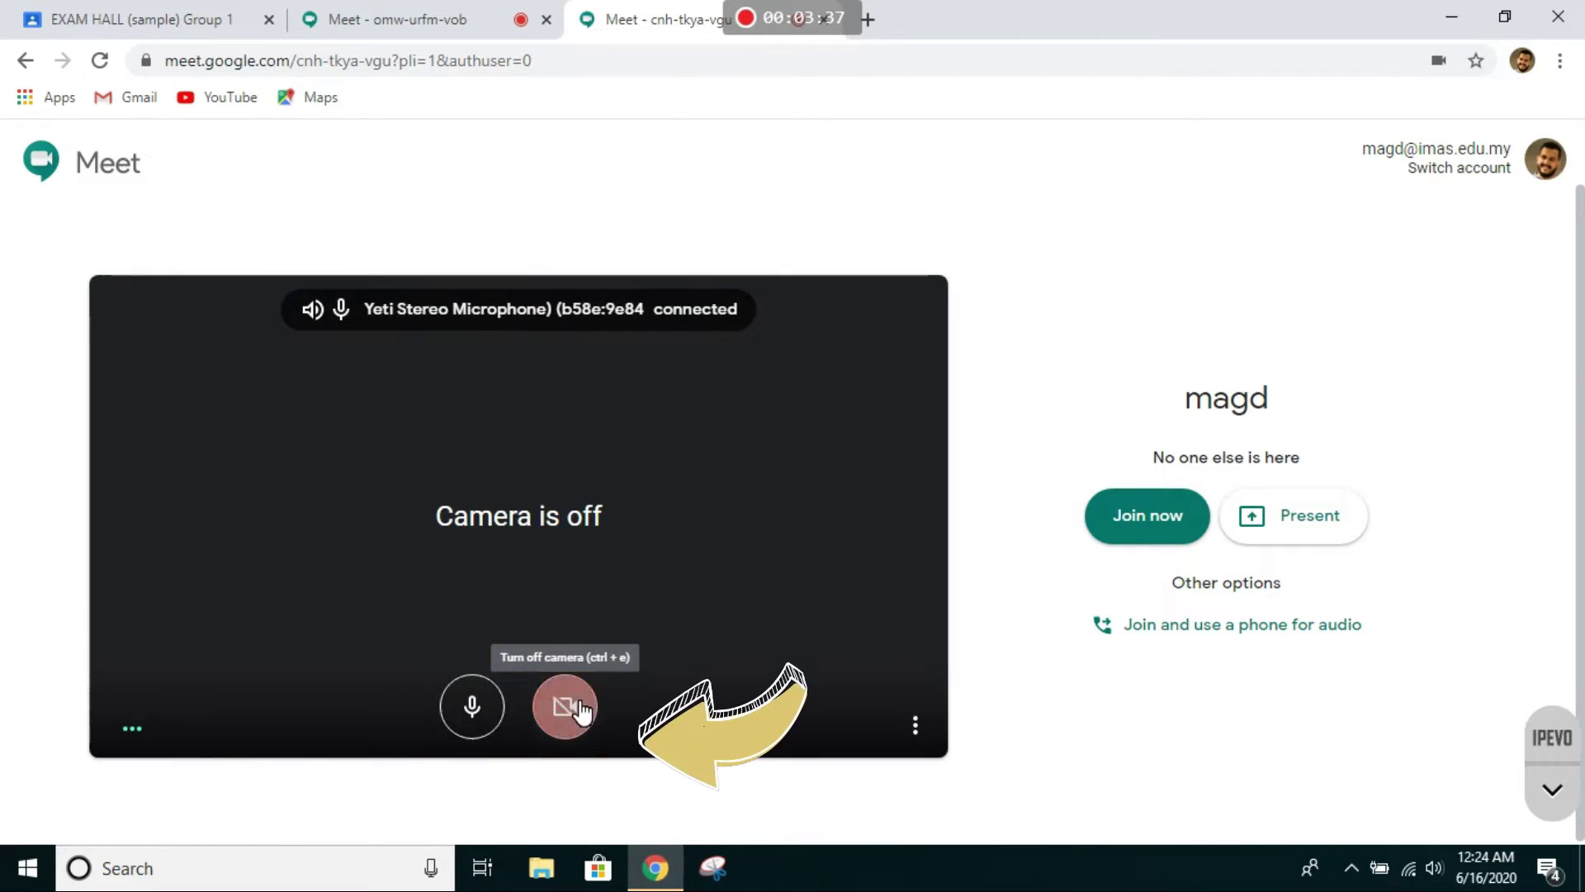
{"action": "left_click", "coordinate": [483, 708]}
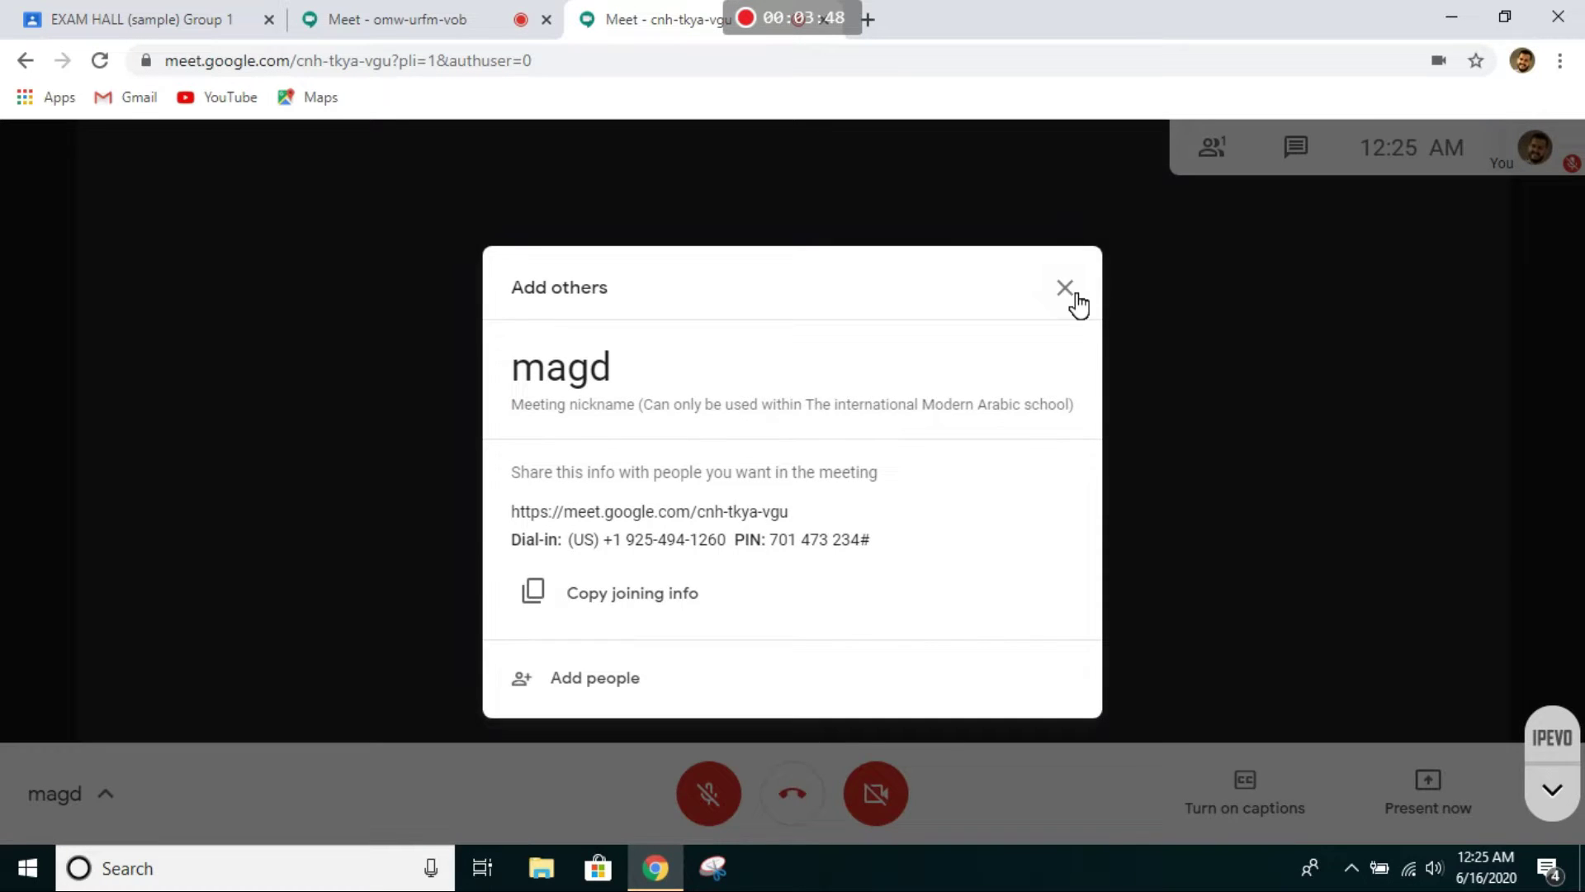
Dismiss the joining info and present Your entire screen to call cnh-tkya-vgu.
{"action": "left_click", "coordinate": [1066, 289]}
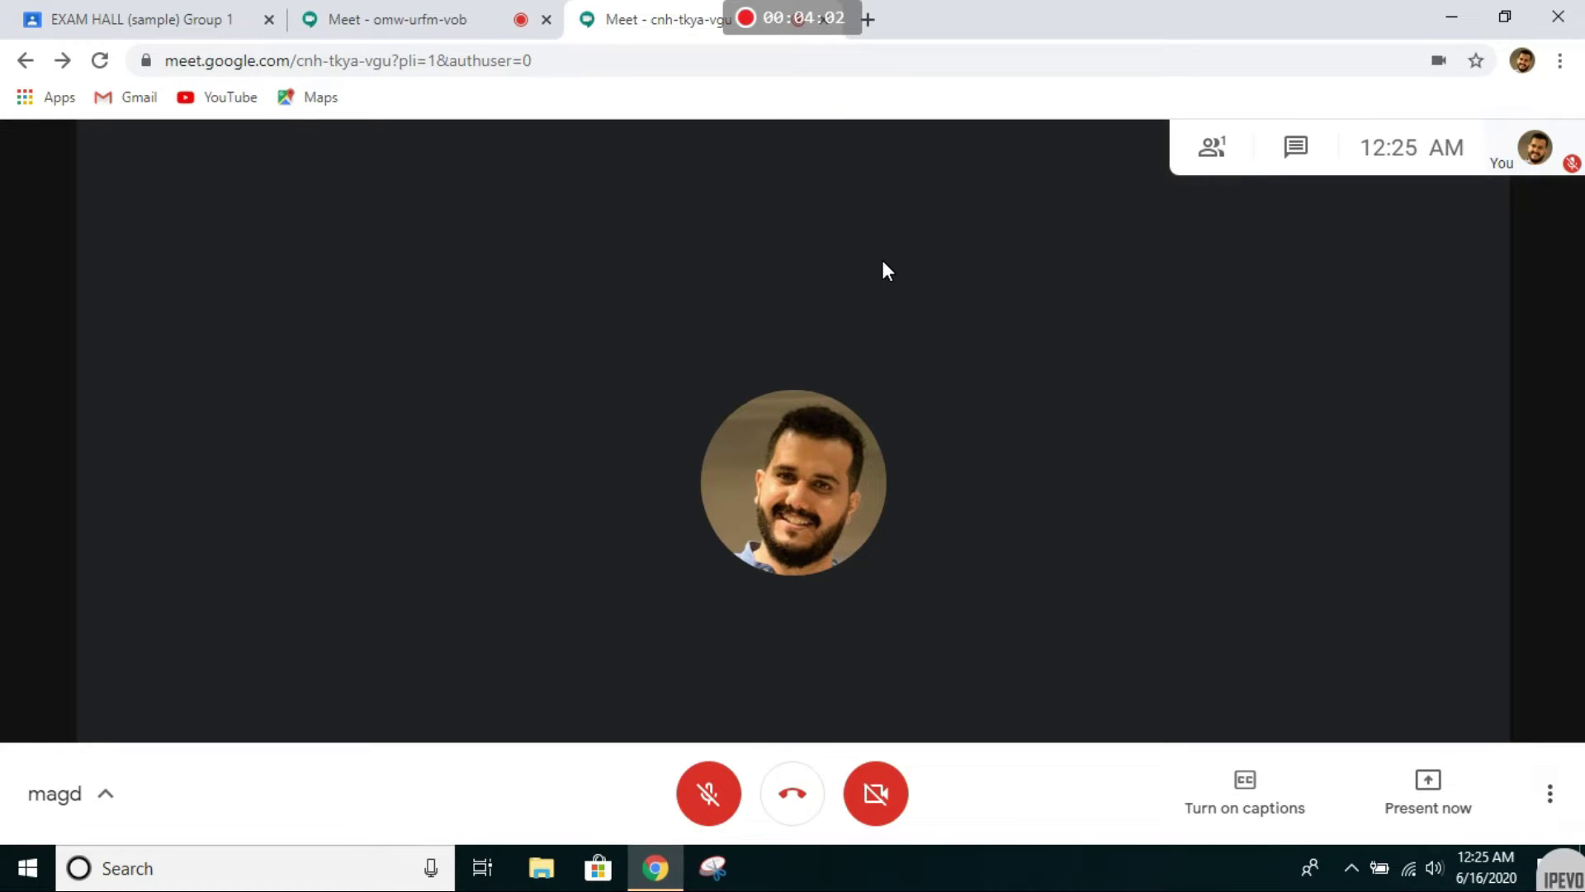
{"action": "left_click", "coordinate": [1438, 786]}
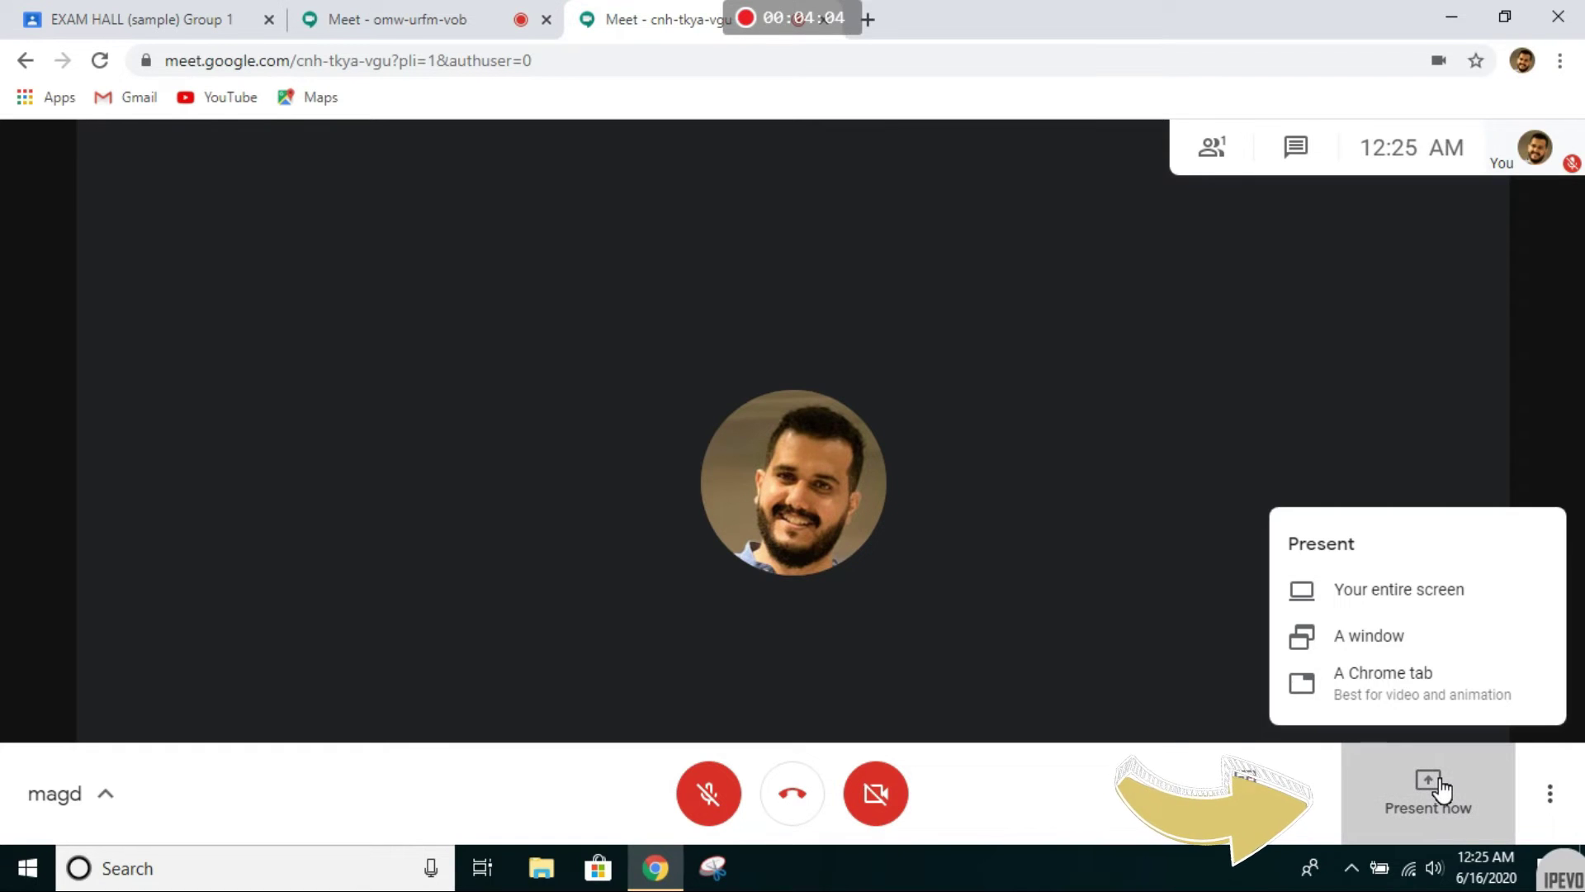
{"action": "left_click", "coordinate": [1374, 591]}
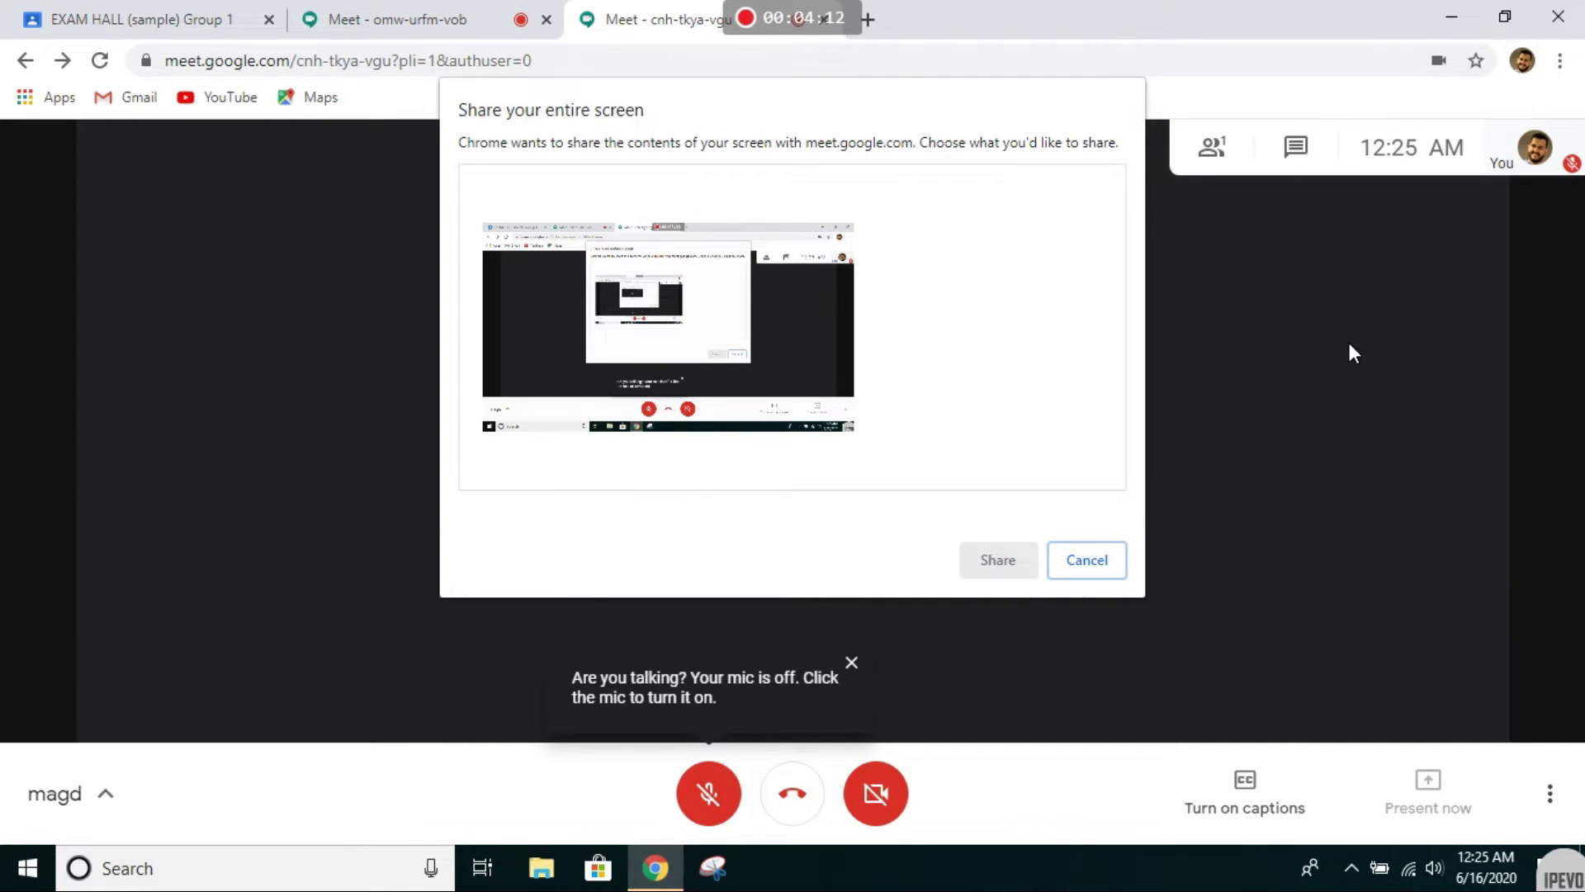
{"action": "left_click", "coordinate": [726, 269]}
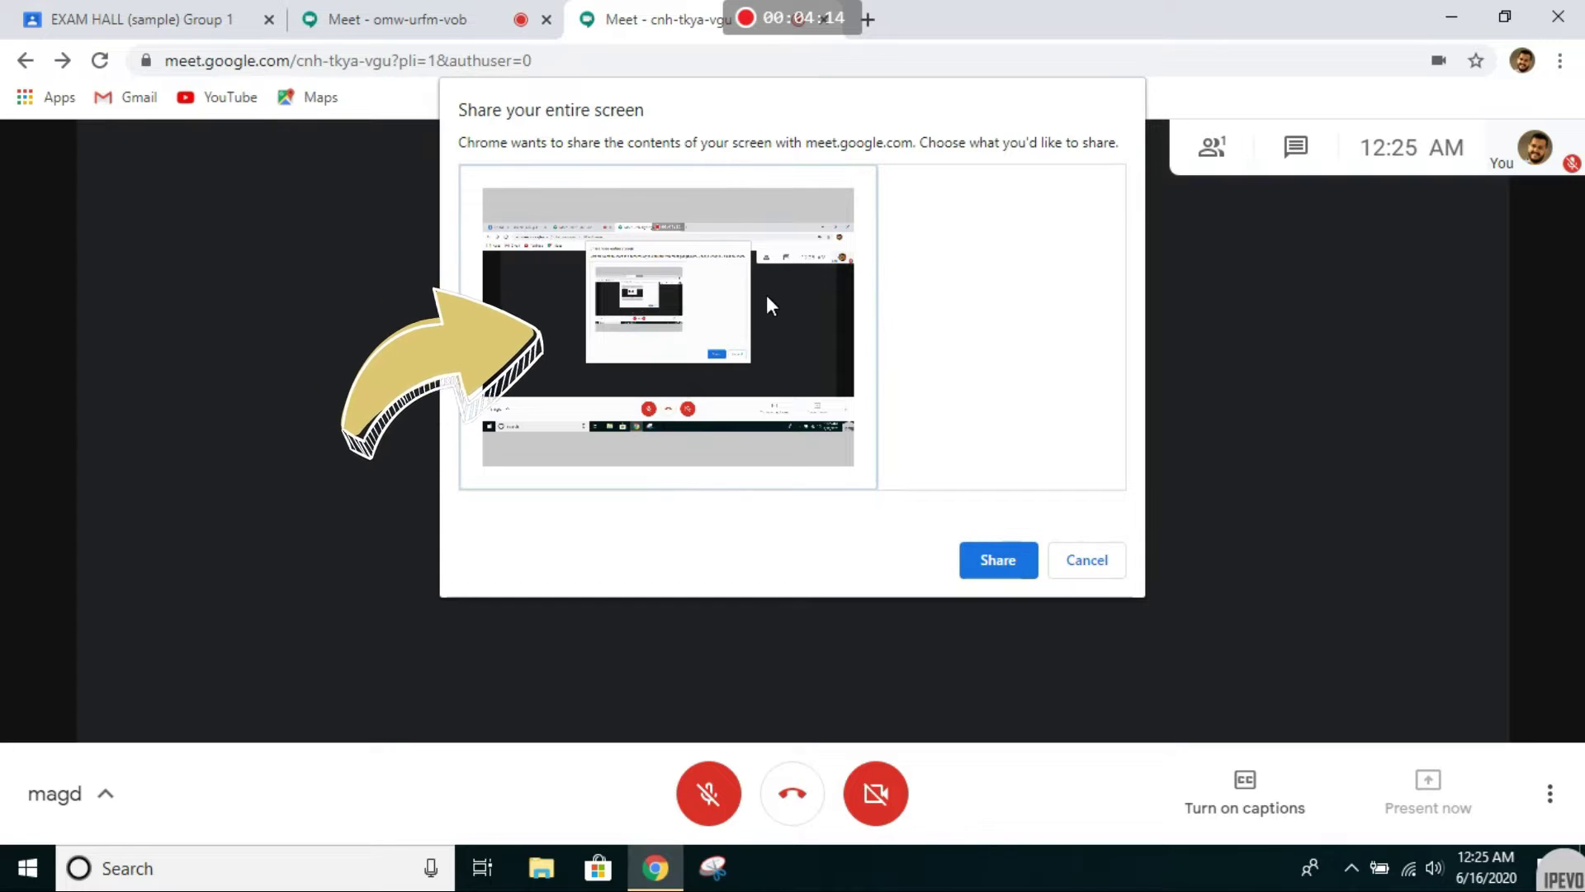
{"action": "left_click", "coordinate": [998, 561]}
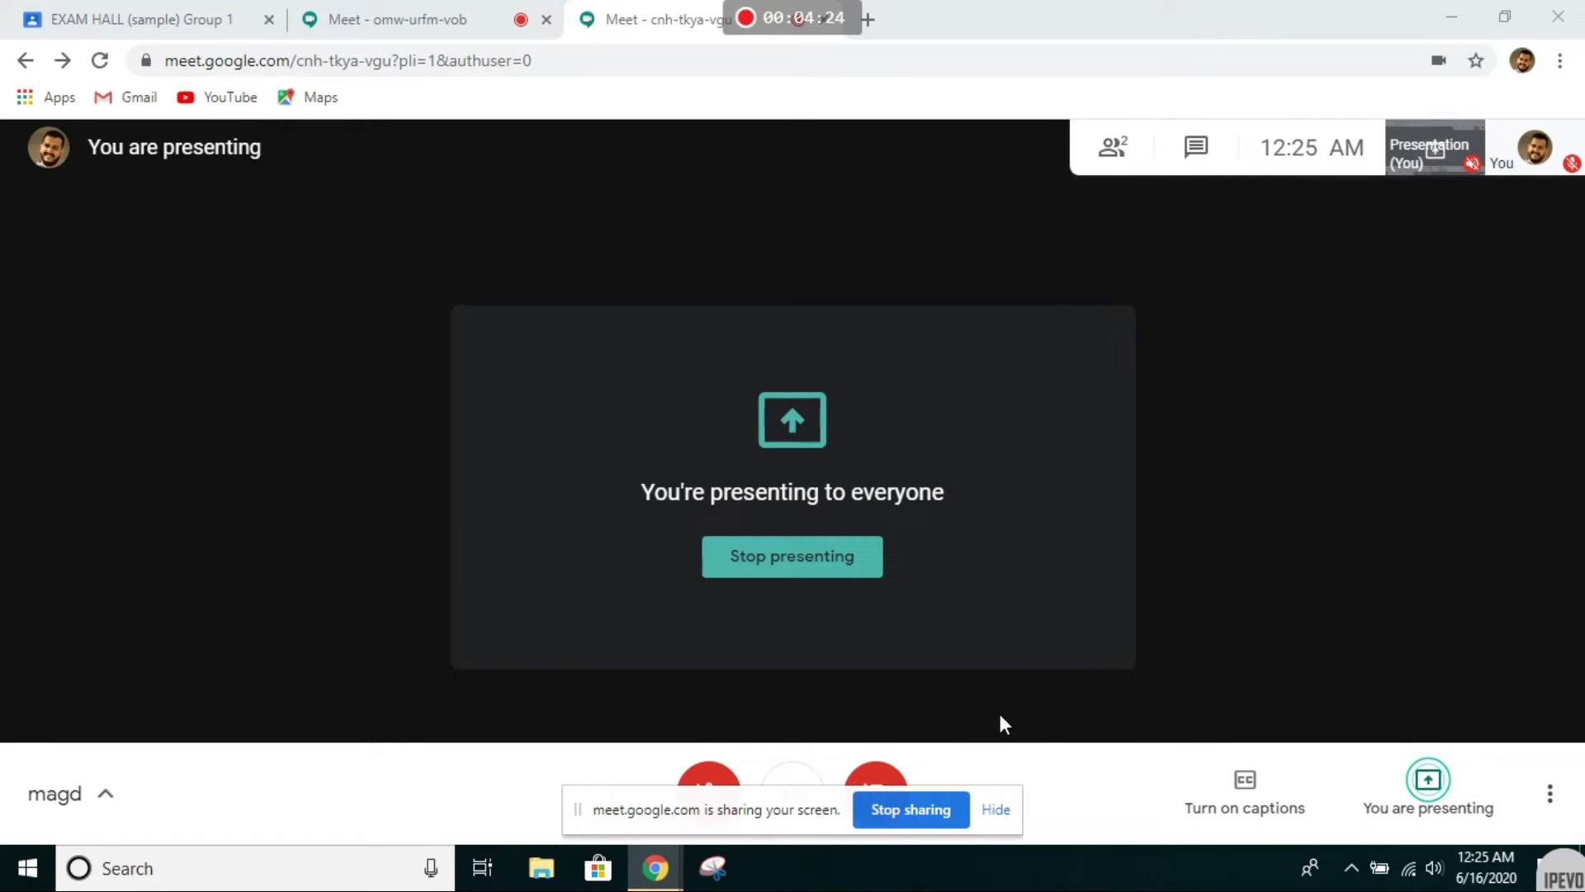
Hide the sharing bar, then choose Record meeting and accept the consent notice.
{"action": "left_click", "coordinate": [995, 809]}
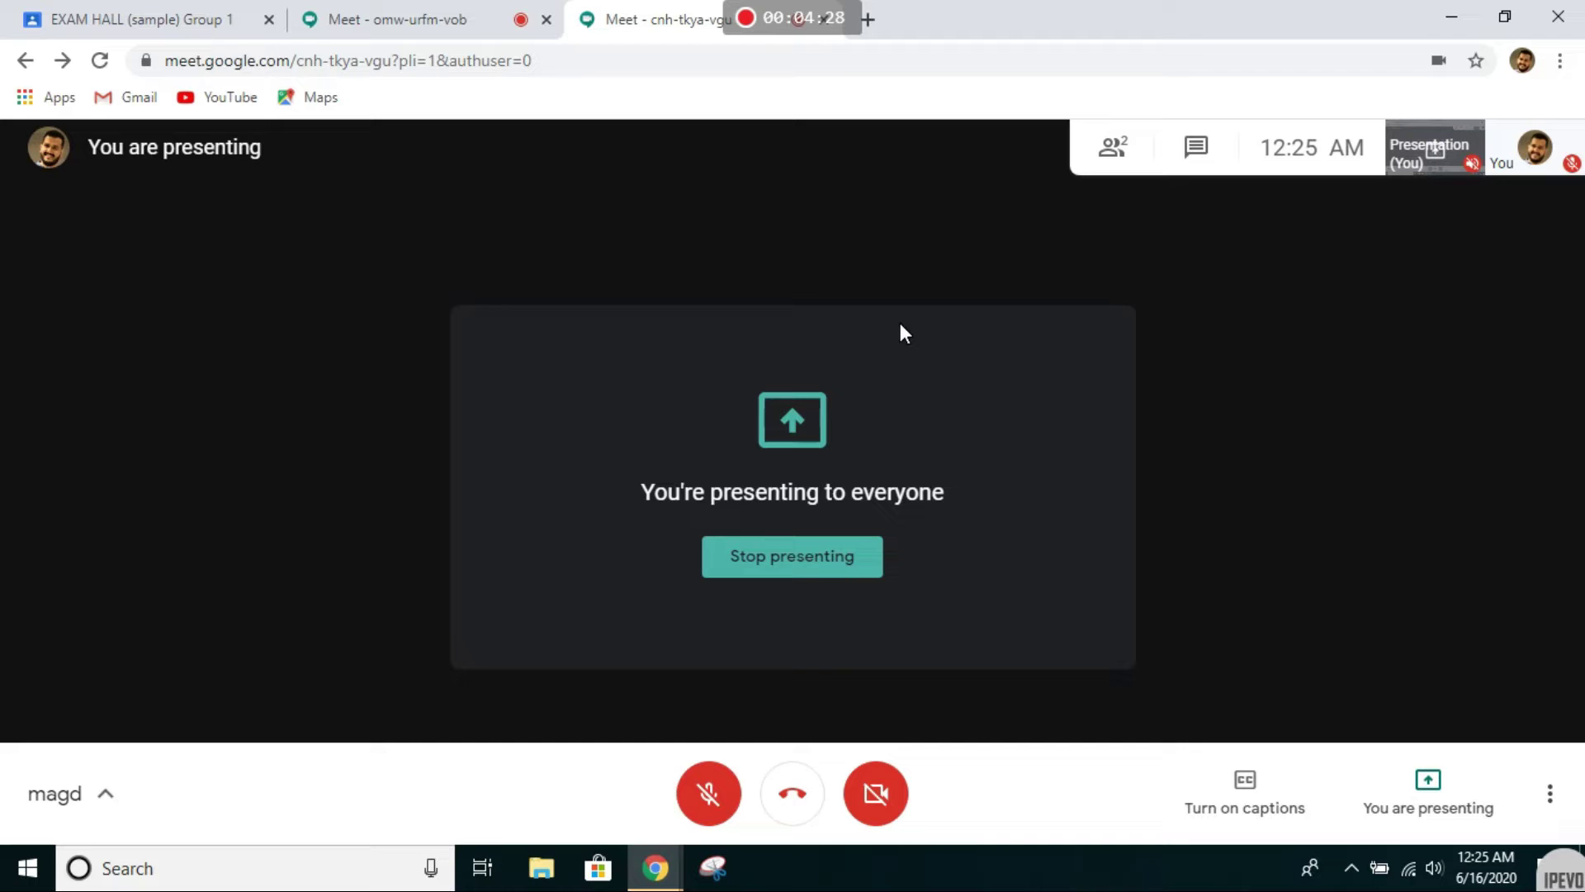
{"action": "left_click", "coordinate": [1550, 797]}
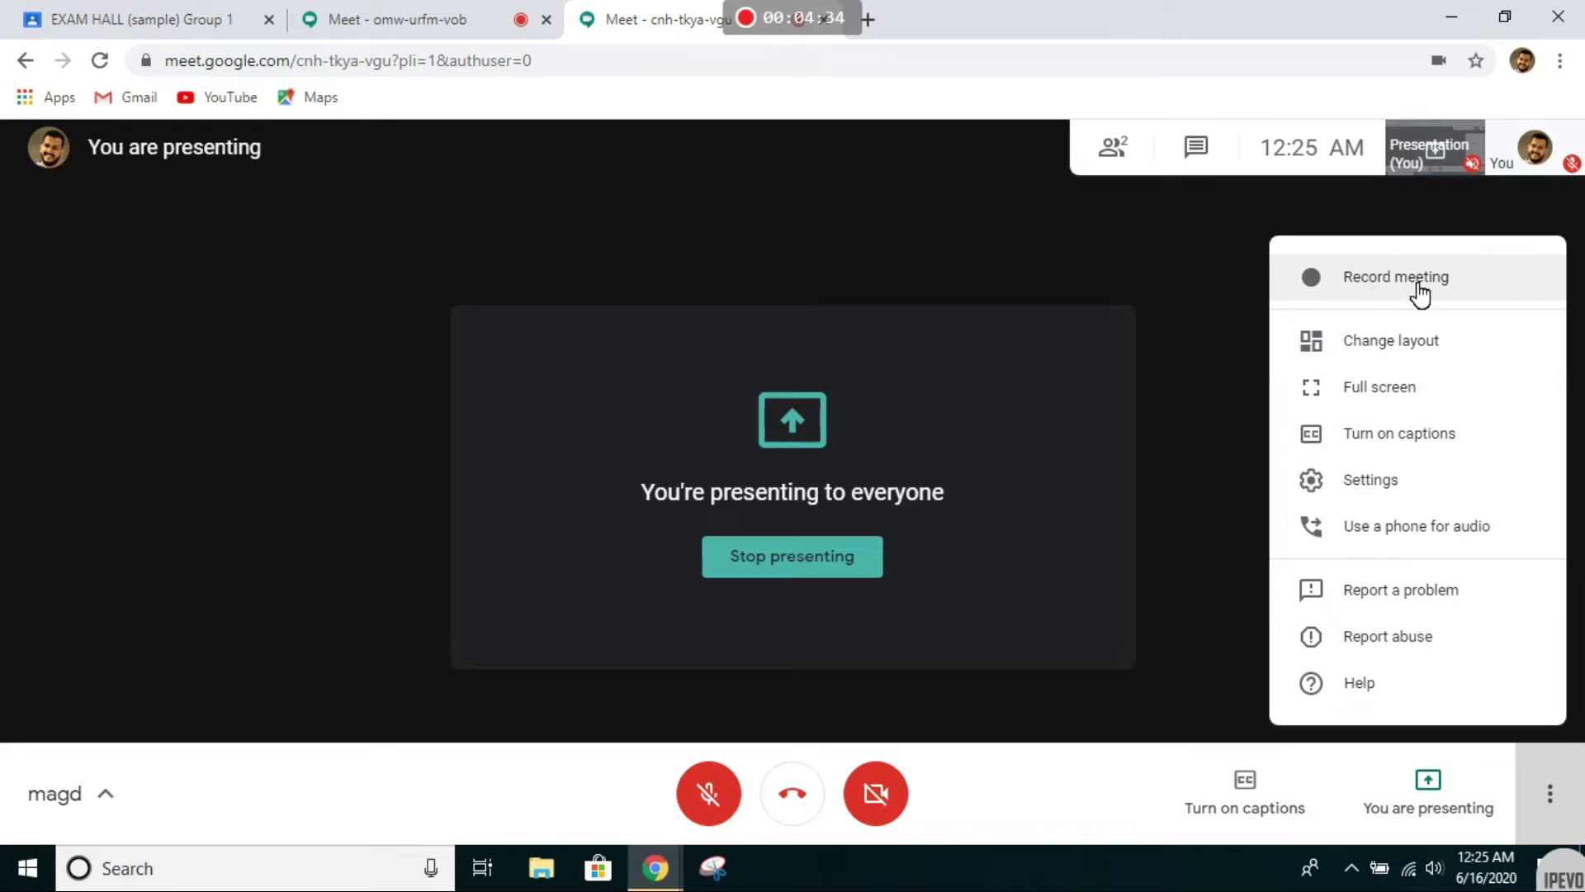
{"action": "left_click", "coordinate": [1380, 283]}
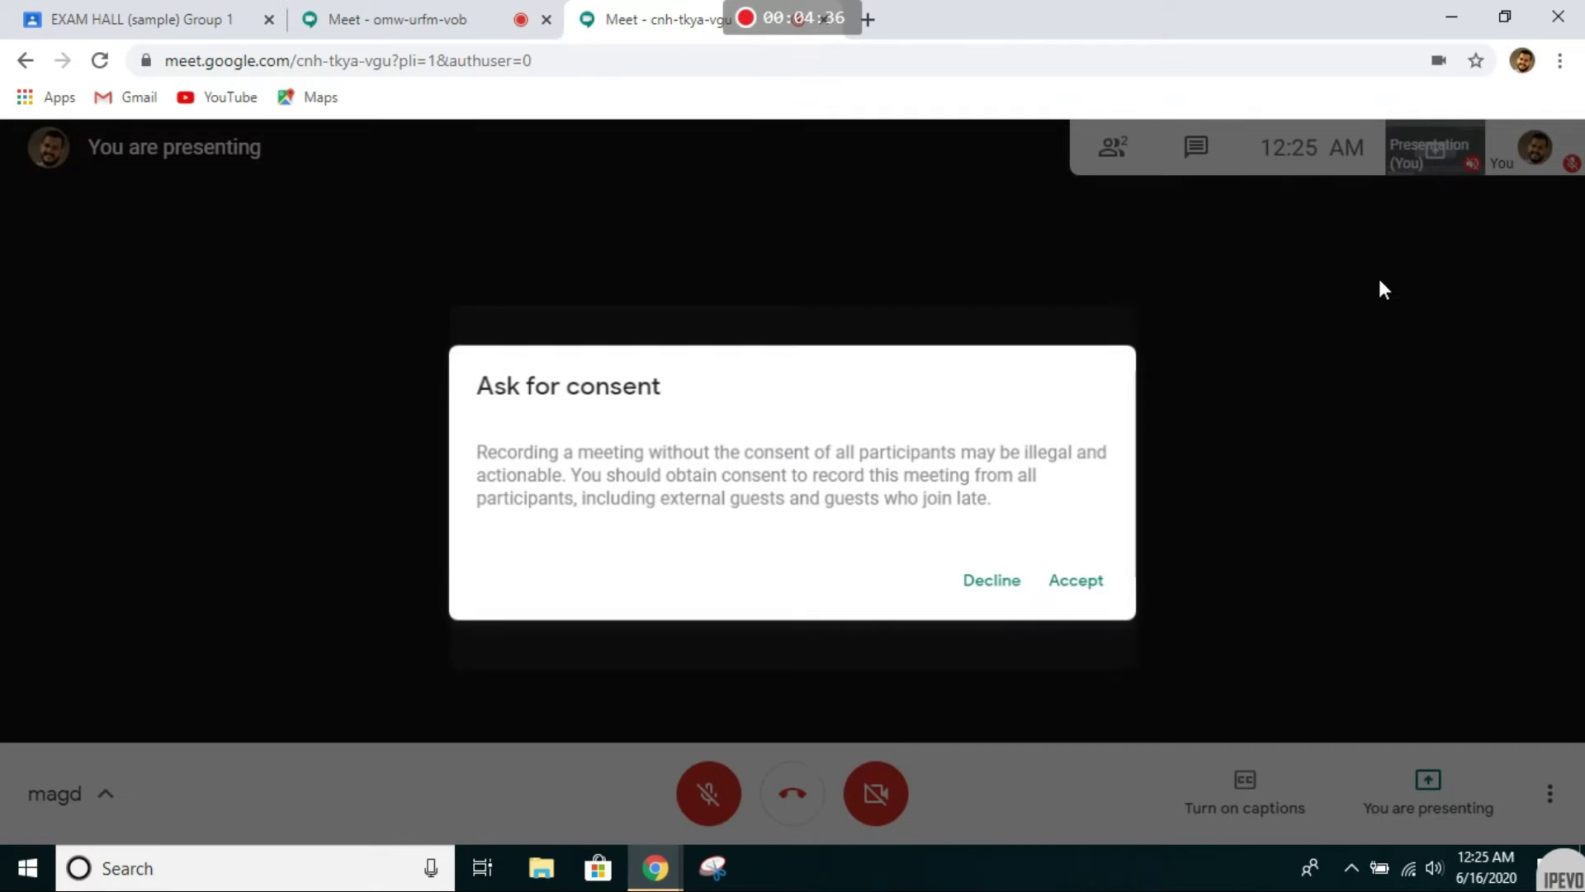
{"action": "left_click", "coordinate": [1080, 582]}
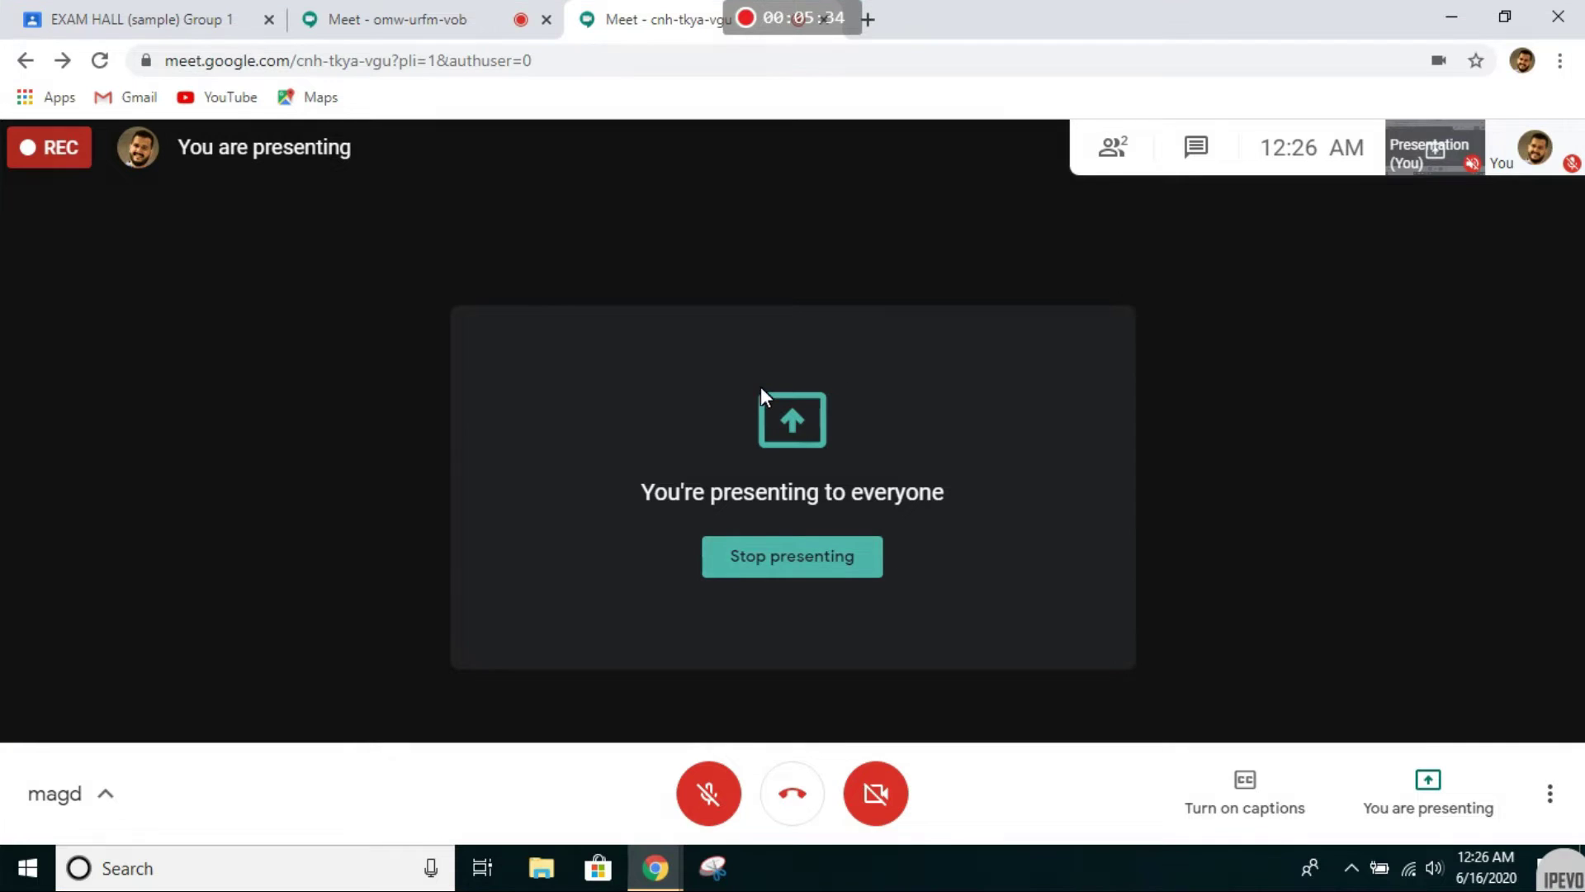
Return to the EXAM HALL class, dismiss the notification, and expand the Classwork Exam assignment.
{"action": "left_click", "coordinate": [212, 21]}
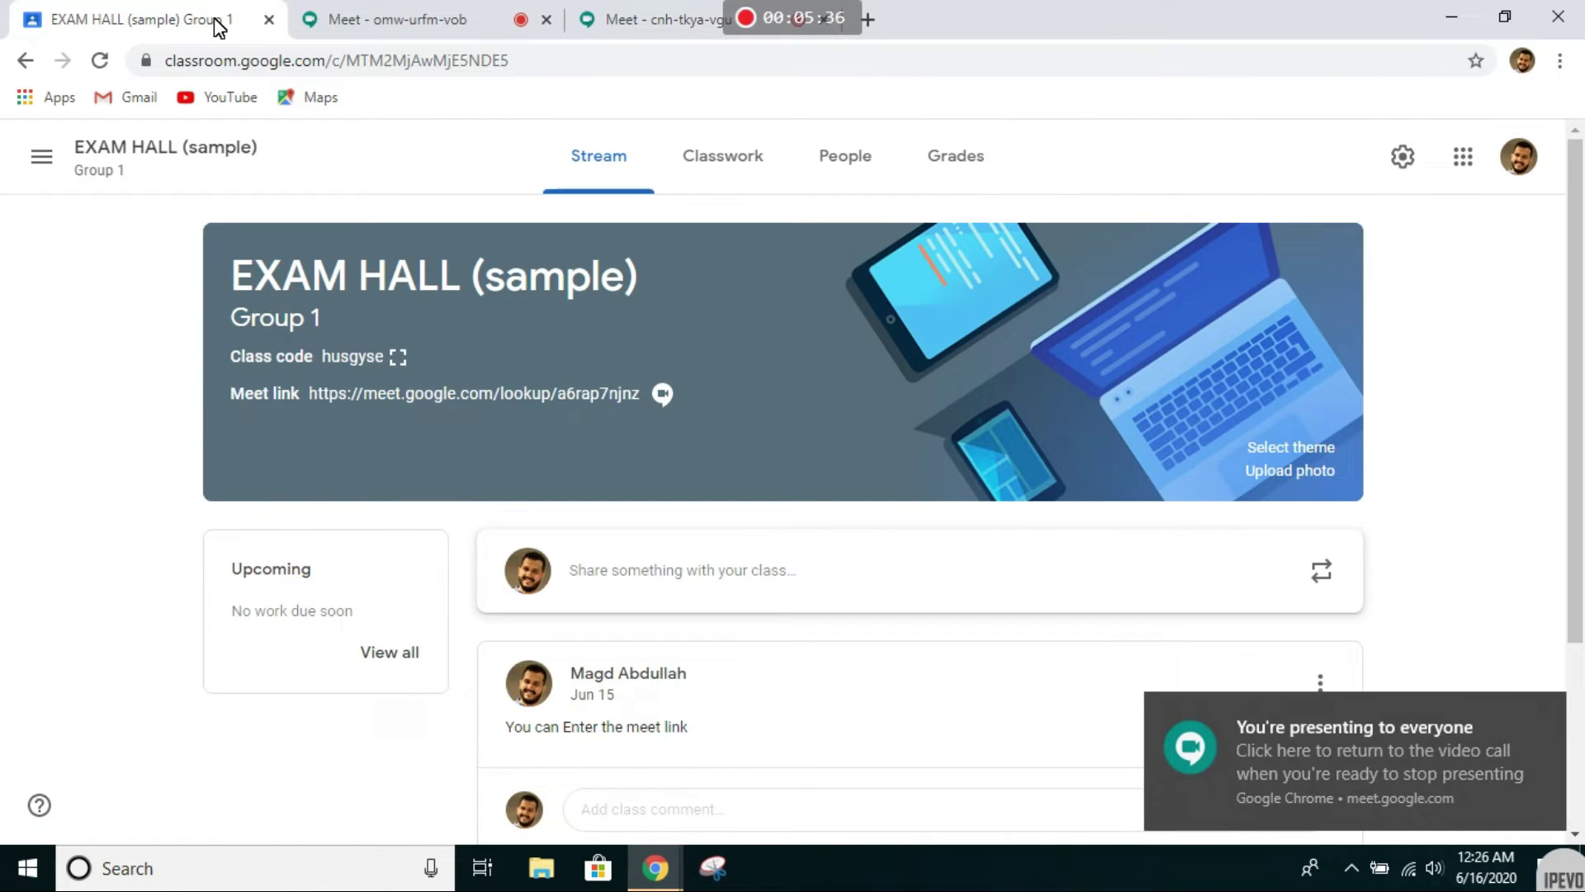
{"action": "left_click", "coordinate": [1541, 708]}
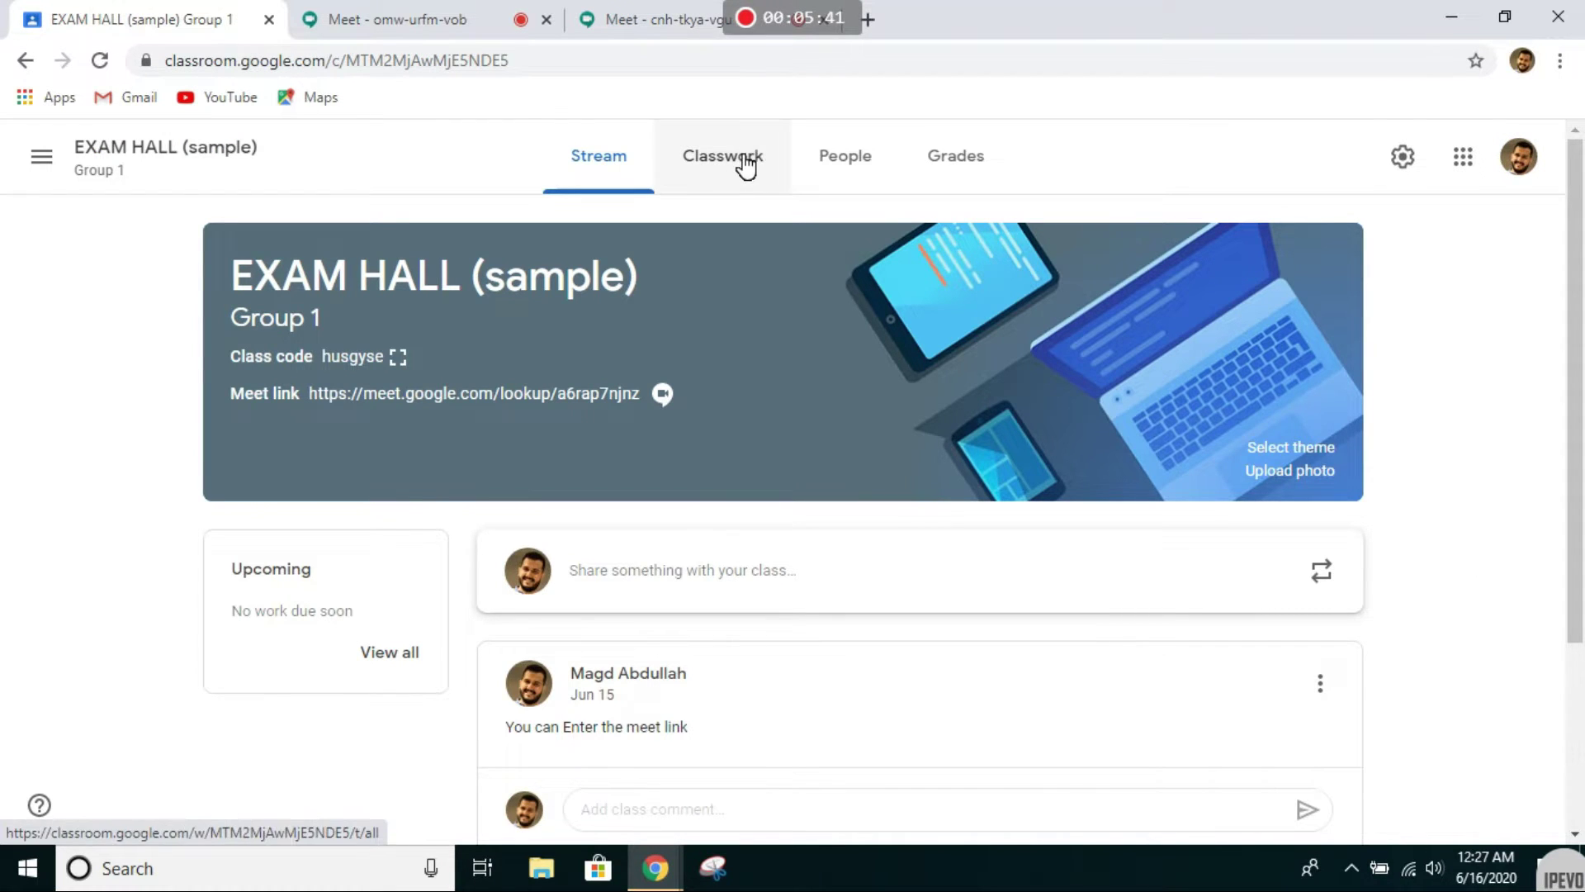
{"action": "left_click", "coordinate": [745, 165]}
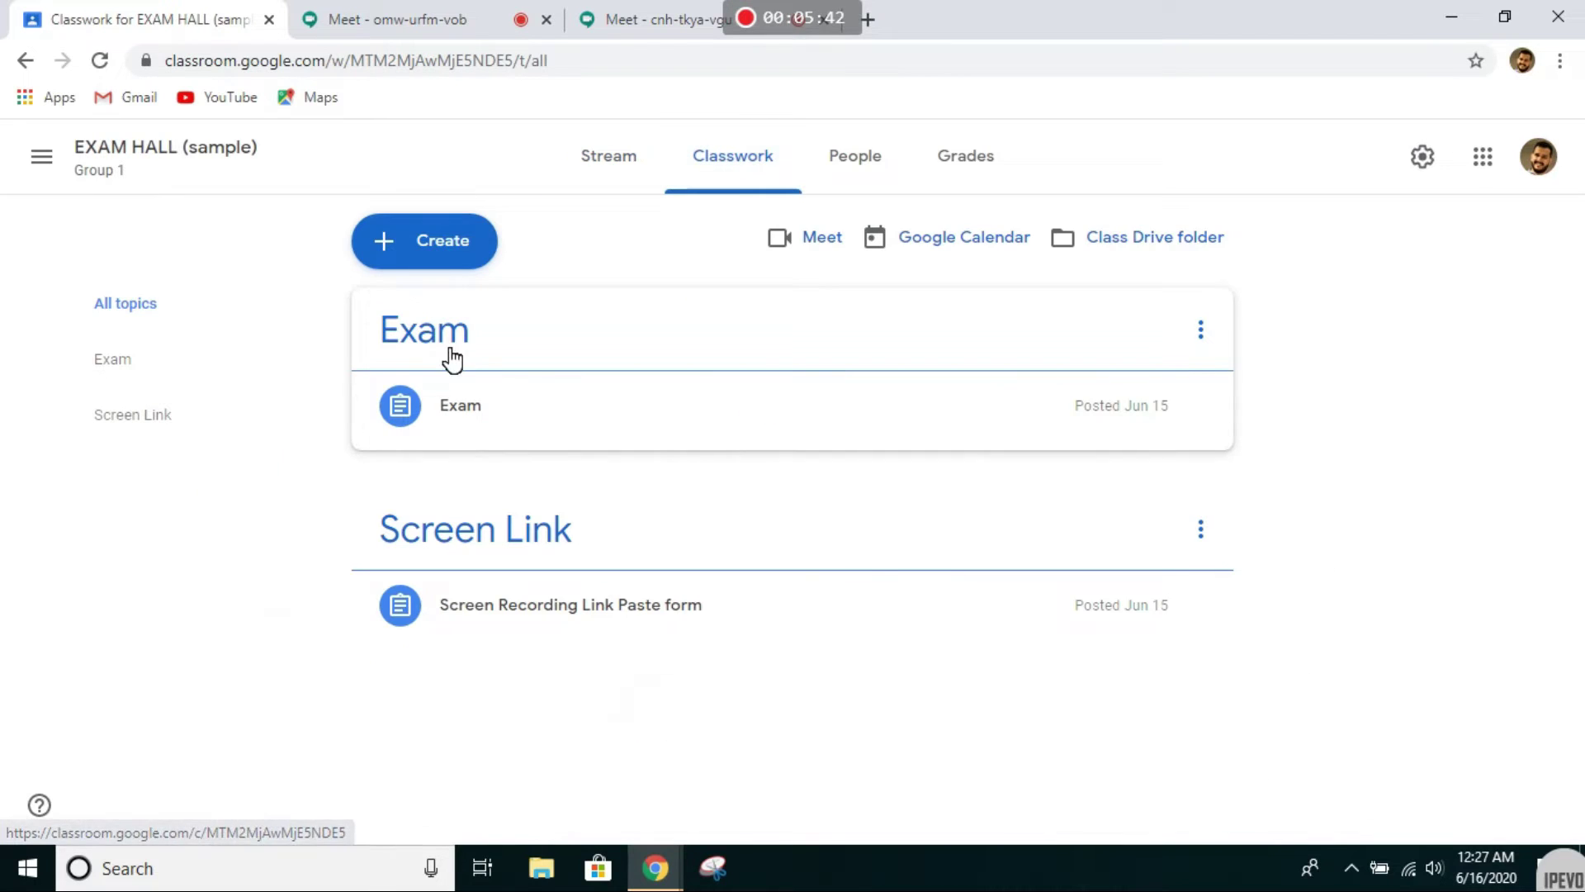
{"action": "left_click", "coordinate": [468, 417]}
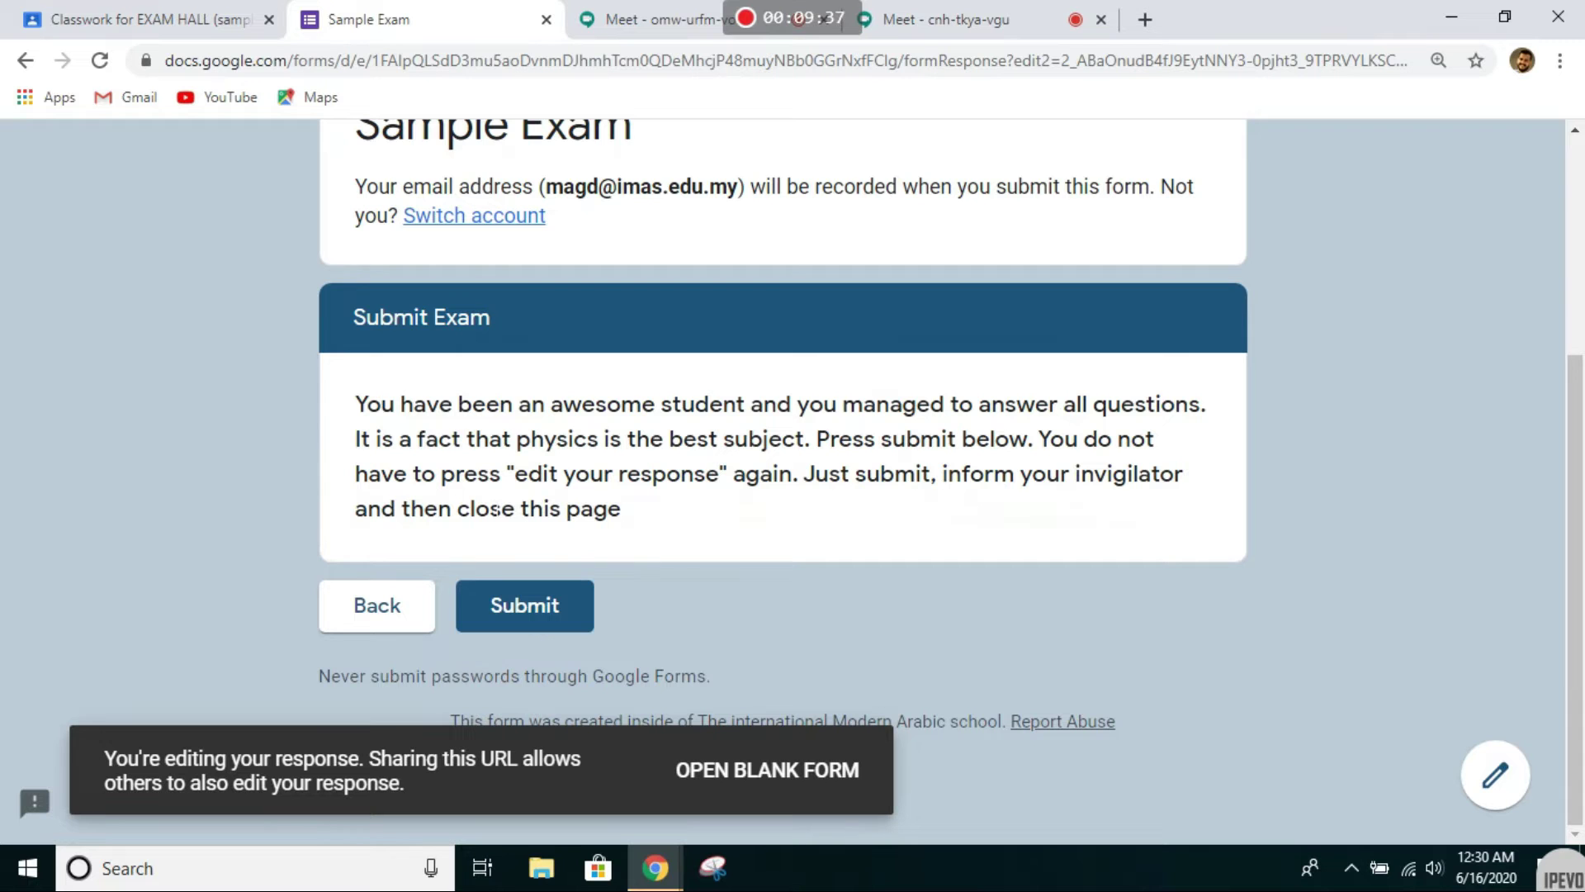
Submit the Sample Exam form and go back to the Meet omw-urfm-vob call.
{"action": "left_click", "coordinate": [529, 609]}
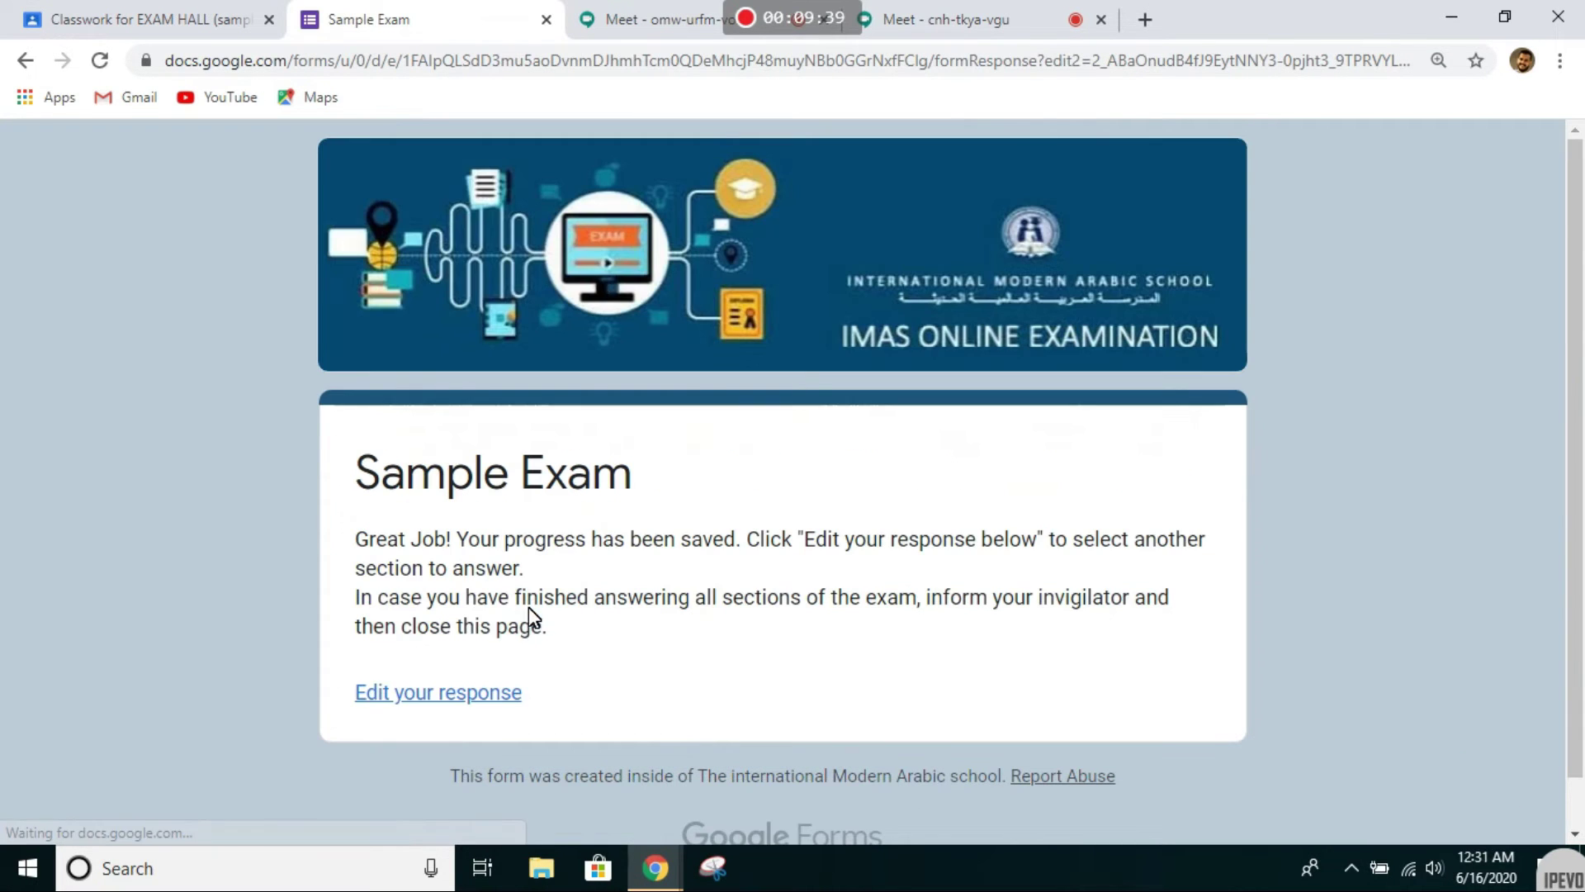
{"action": "left_click", "coordinate": [665, 10]}
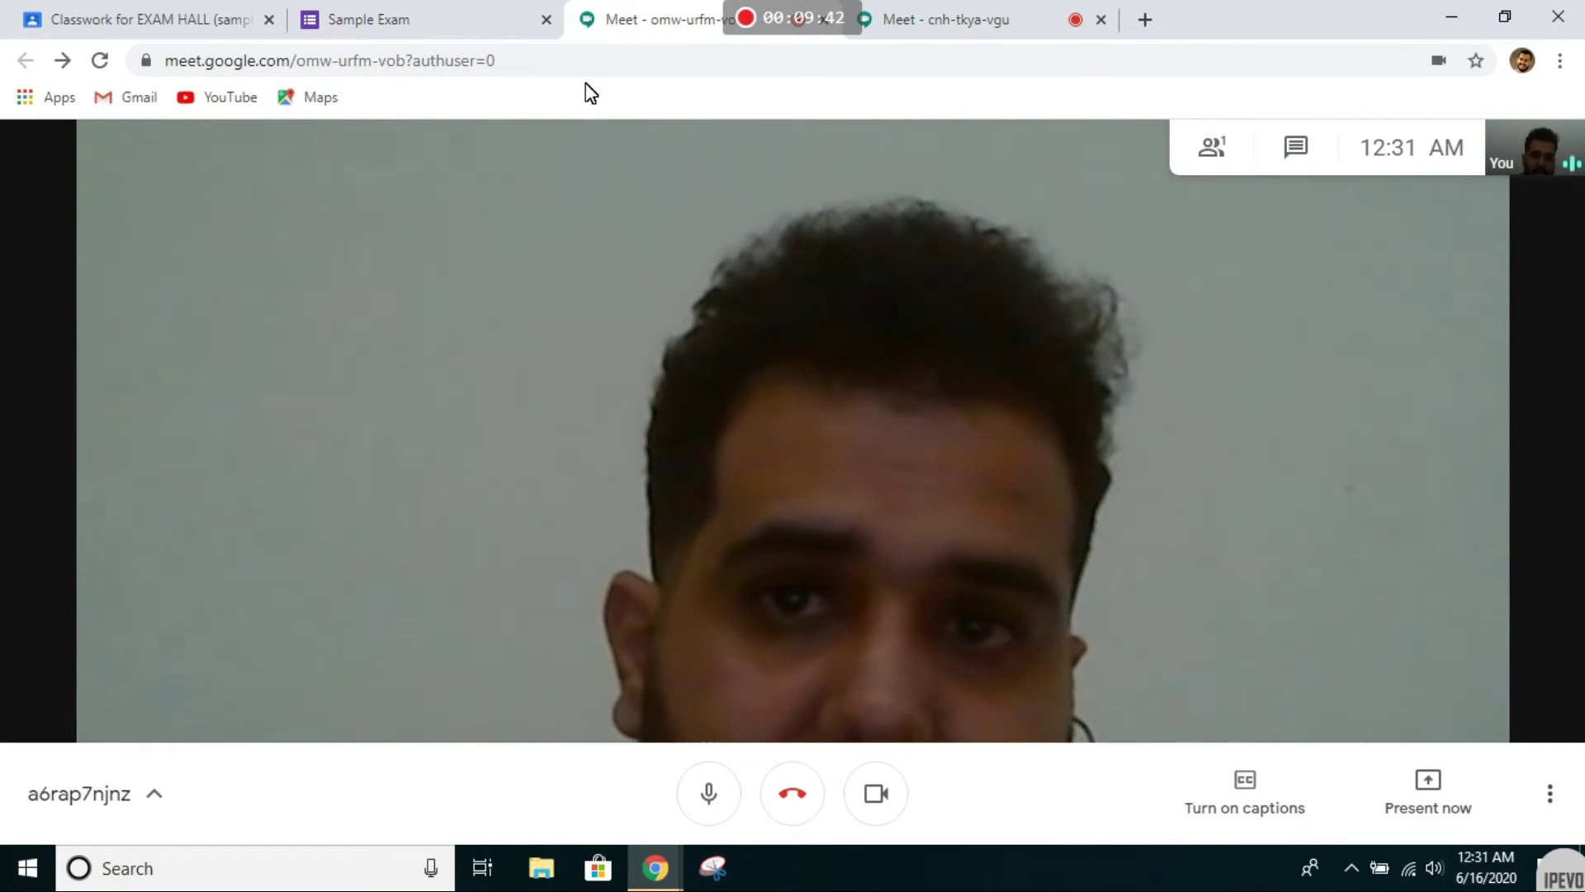
Close the Sample Exam page, stop the meeting recording, and leave the call.
{"action": "left_click", "coordinate": [491, 18]}
{"action": "left_click", "coordinate": [546, 19]}
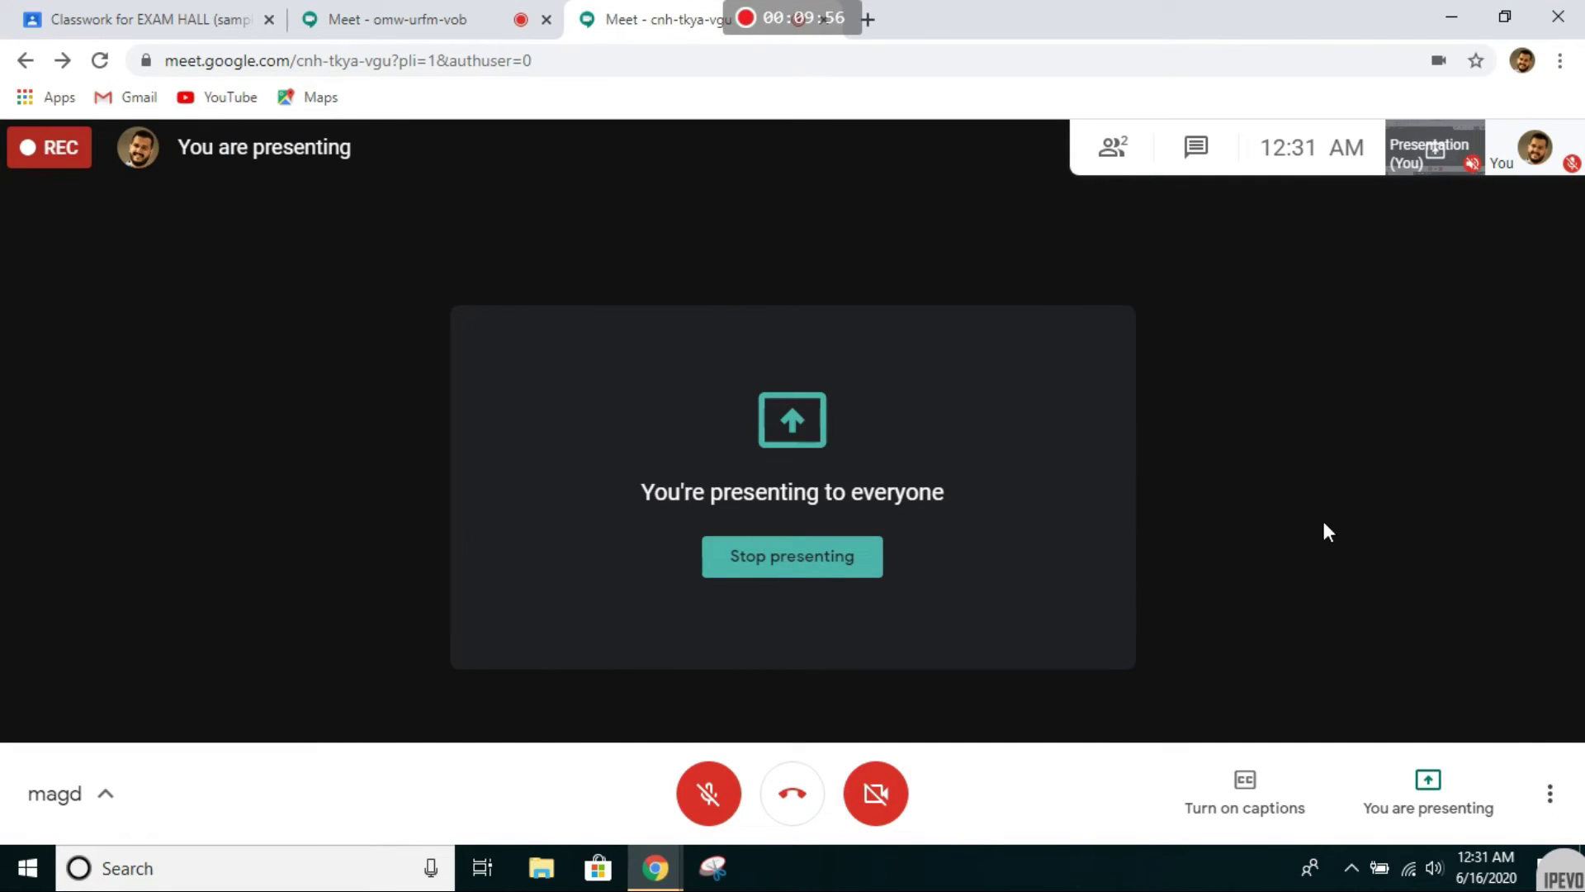
{"action": "left_click", "coordinate": [1555, 790]}
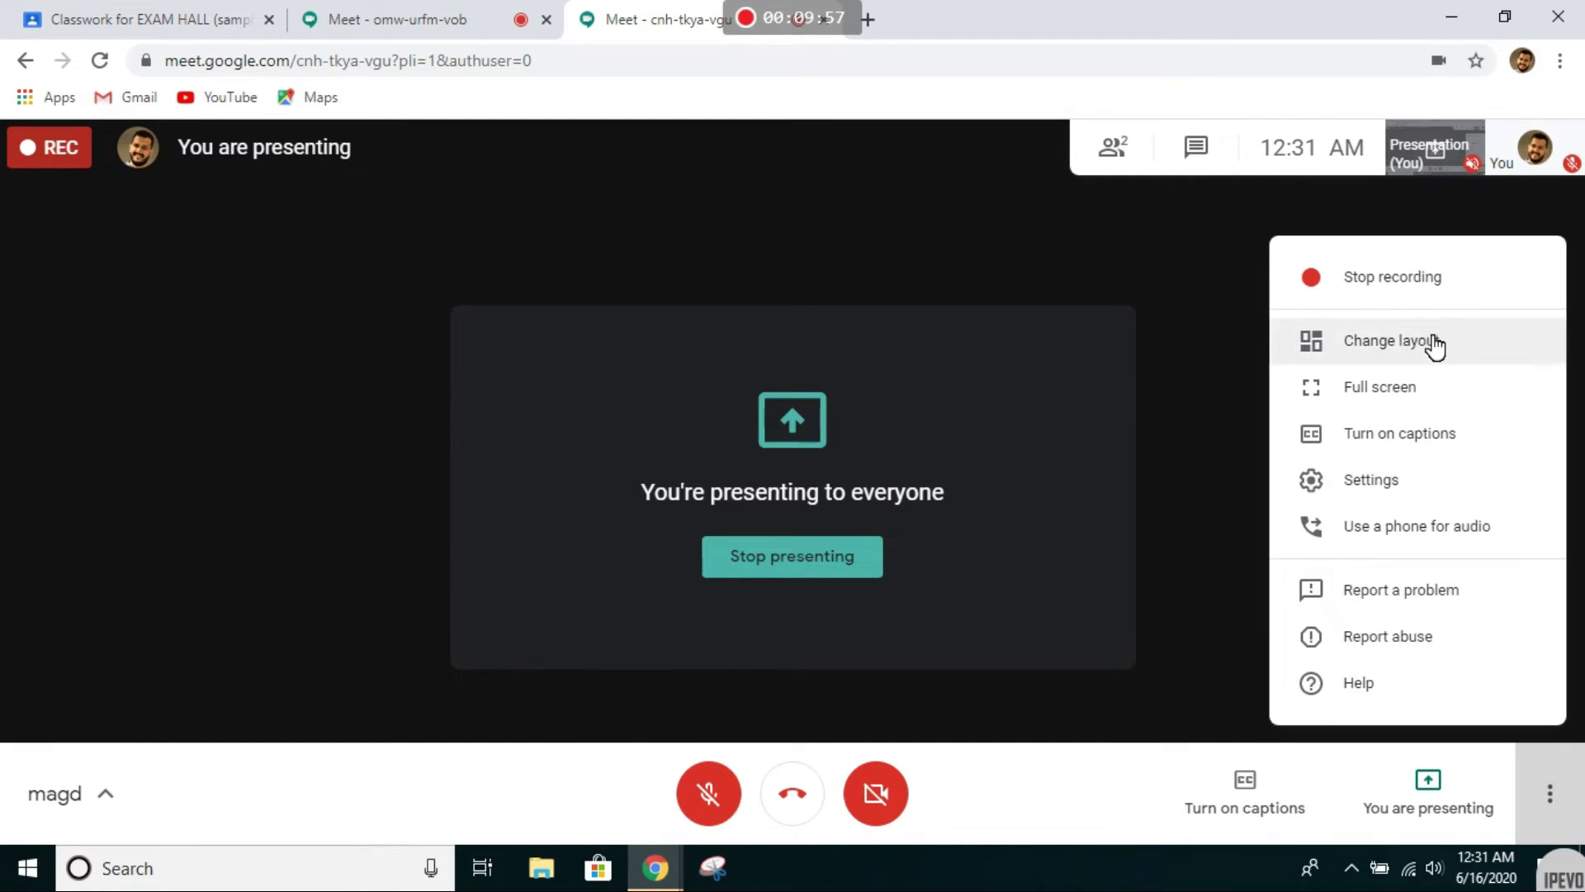
{"action": "left_click", "coordinate": [1404, 280]}
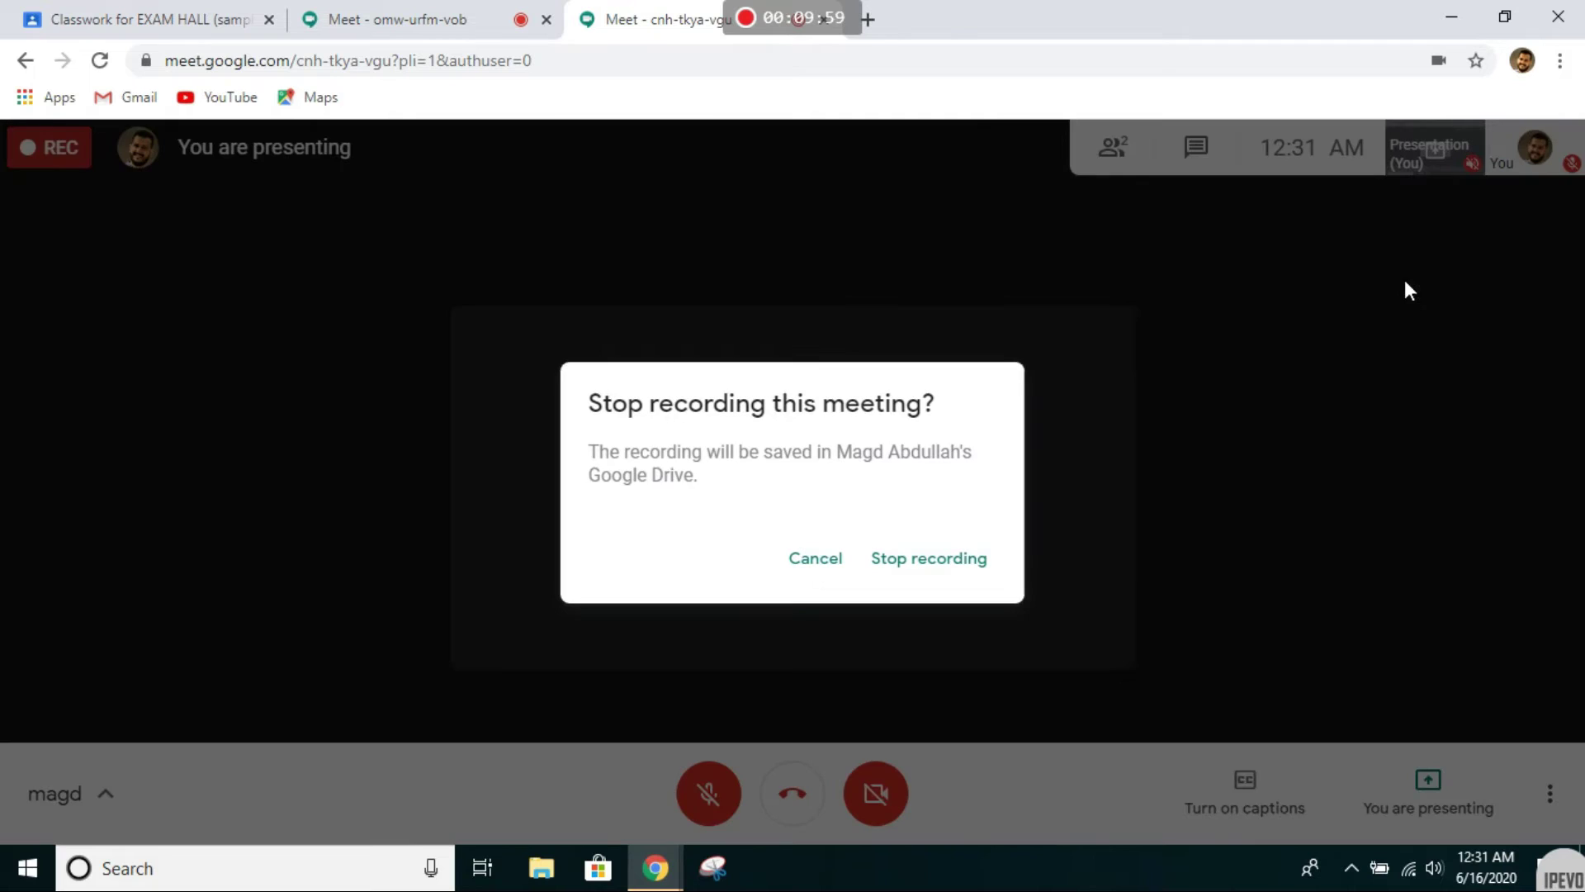
{"action": "left_click", "coordinate": [935, 559]}
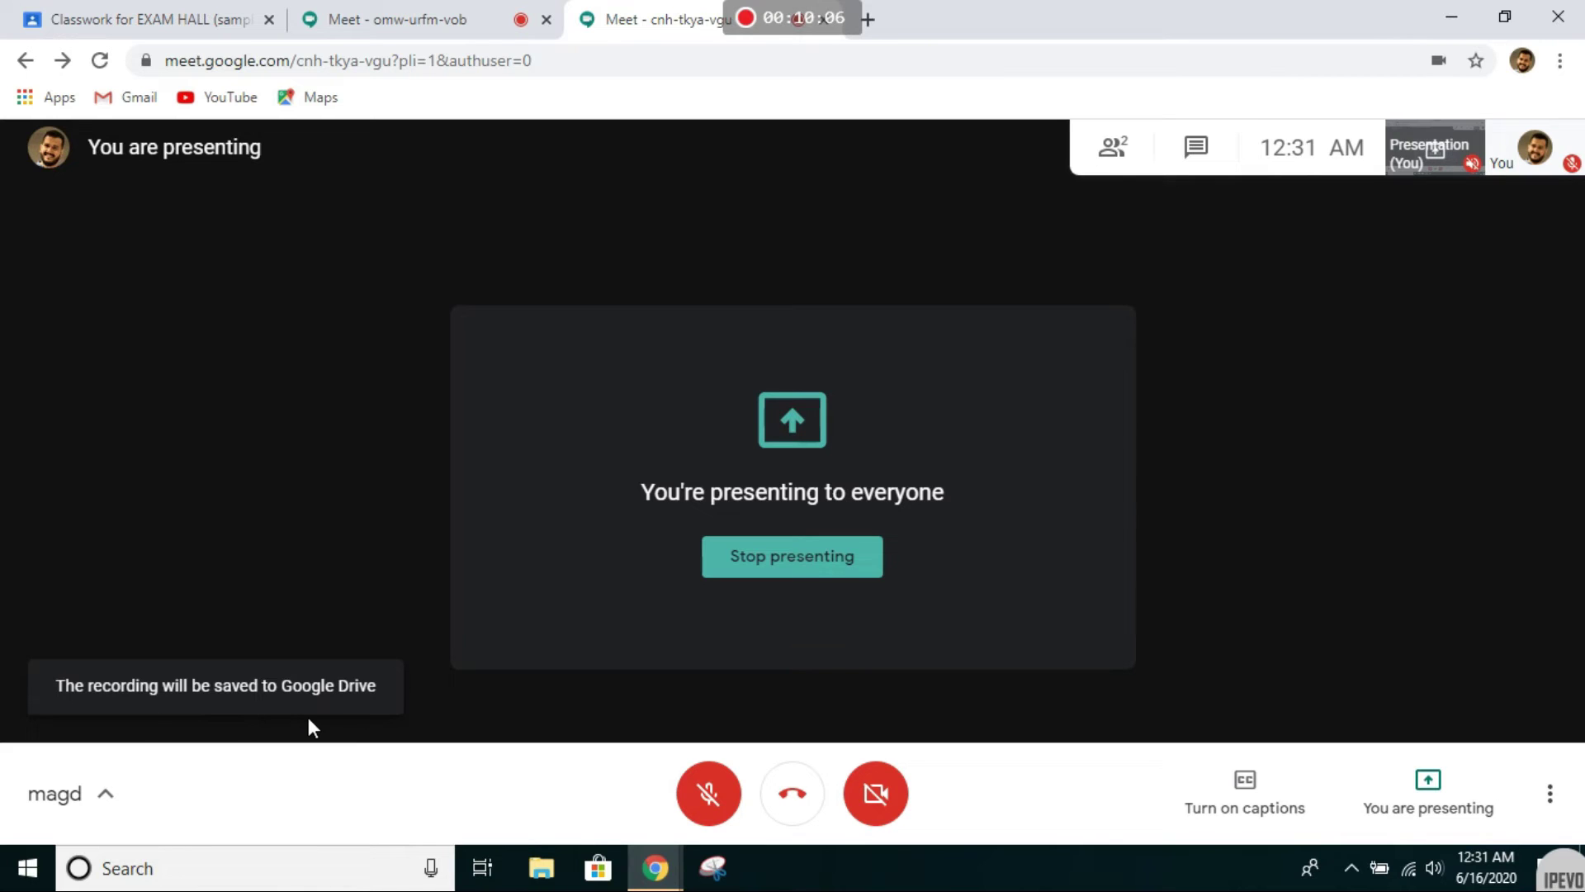
{"action": "left_click", "coordinate": [792, 797]}
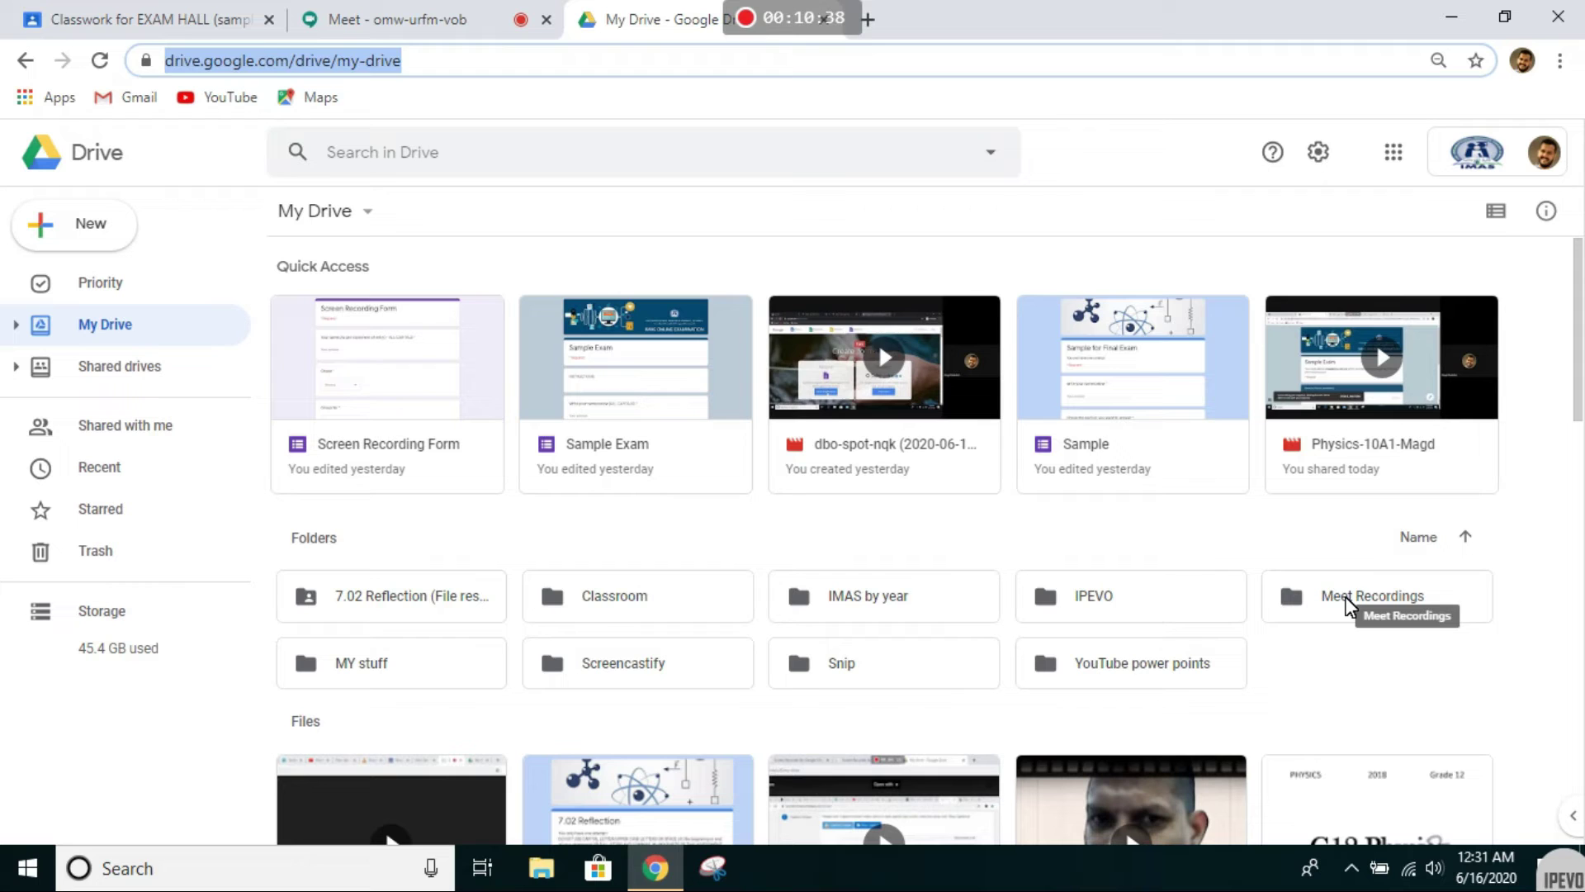
Open the Meet Recordings folder and locate the new cnh-tkya-vgu recording.
{"action": "double_click", "coordinate": [1348, 605]}
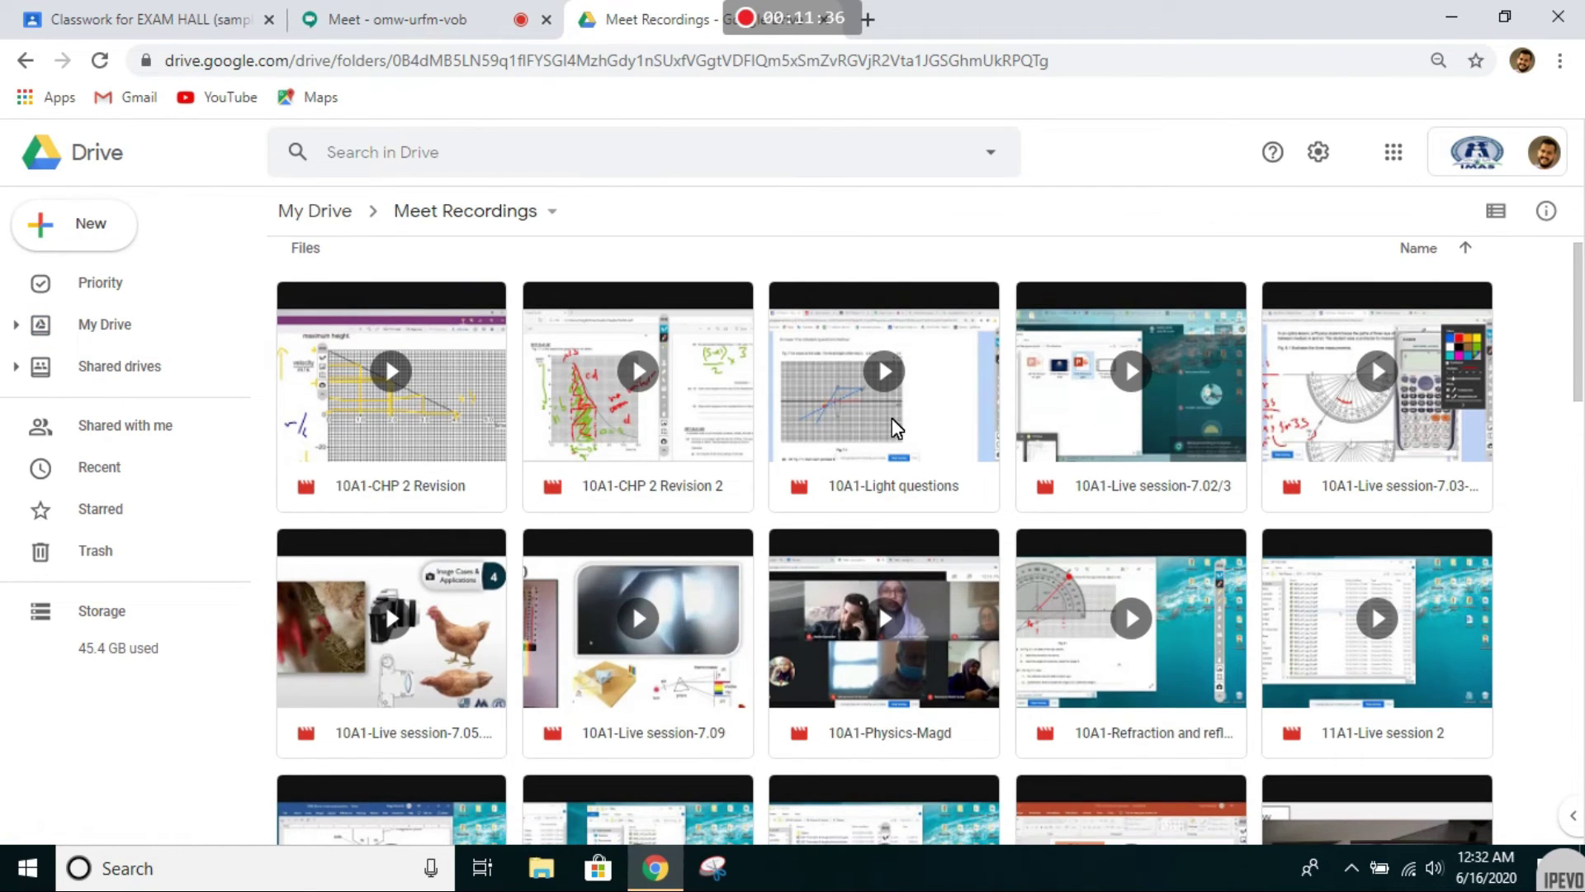
{"action": "scroll", "coordinate": [891, 417], "scroll_direction": "down", "scroll_amount": 20}
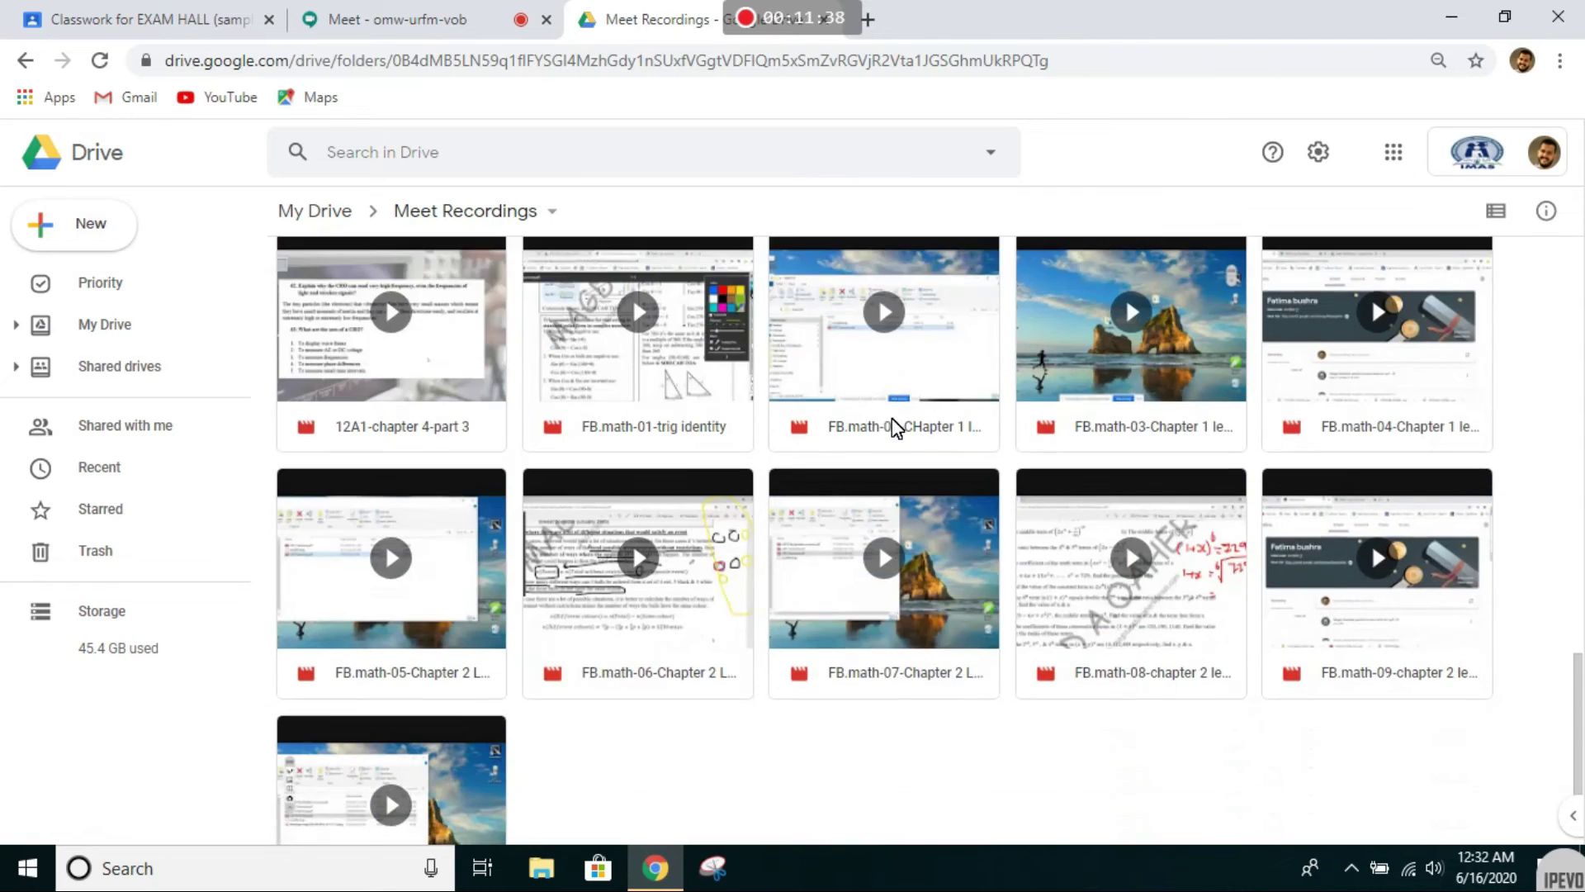
{"action": "scroll", "coordinate": [891, 418], "scroll_direction": "down", "scroll_amount": 2}
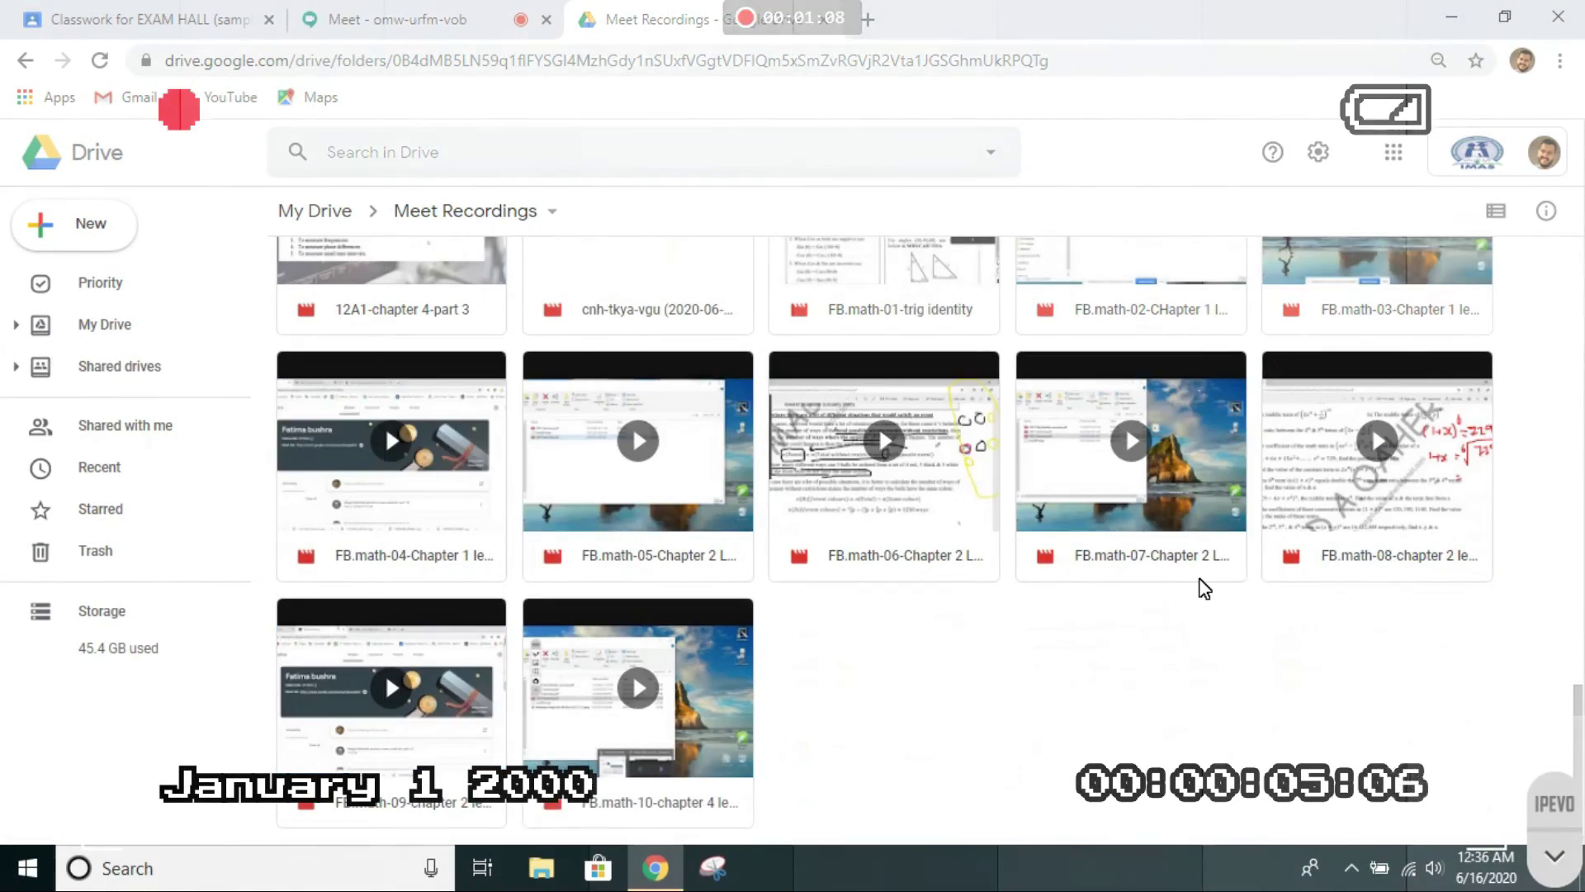
{"action": "scroll", "coordinate": [1203, 586], "scroll_direction": "up", "scroll_amount": 3}
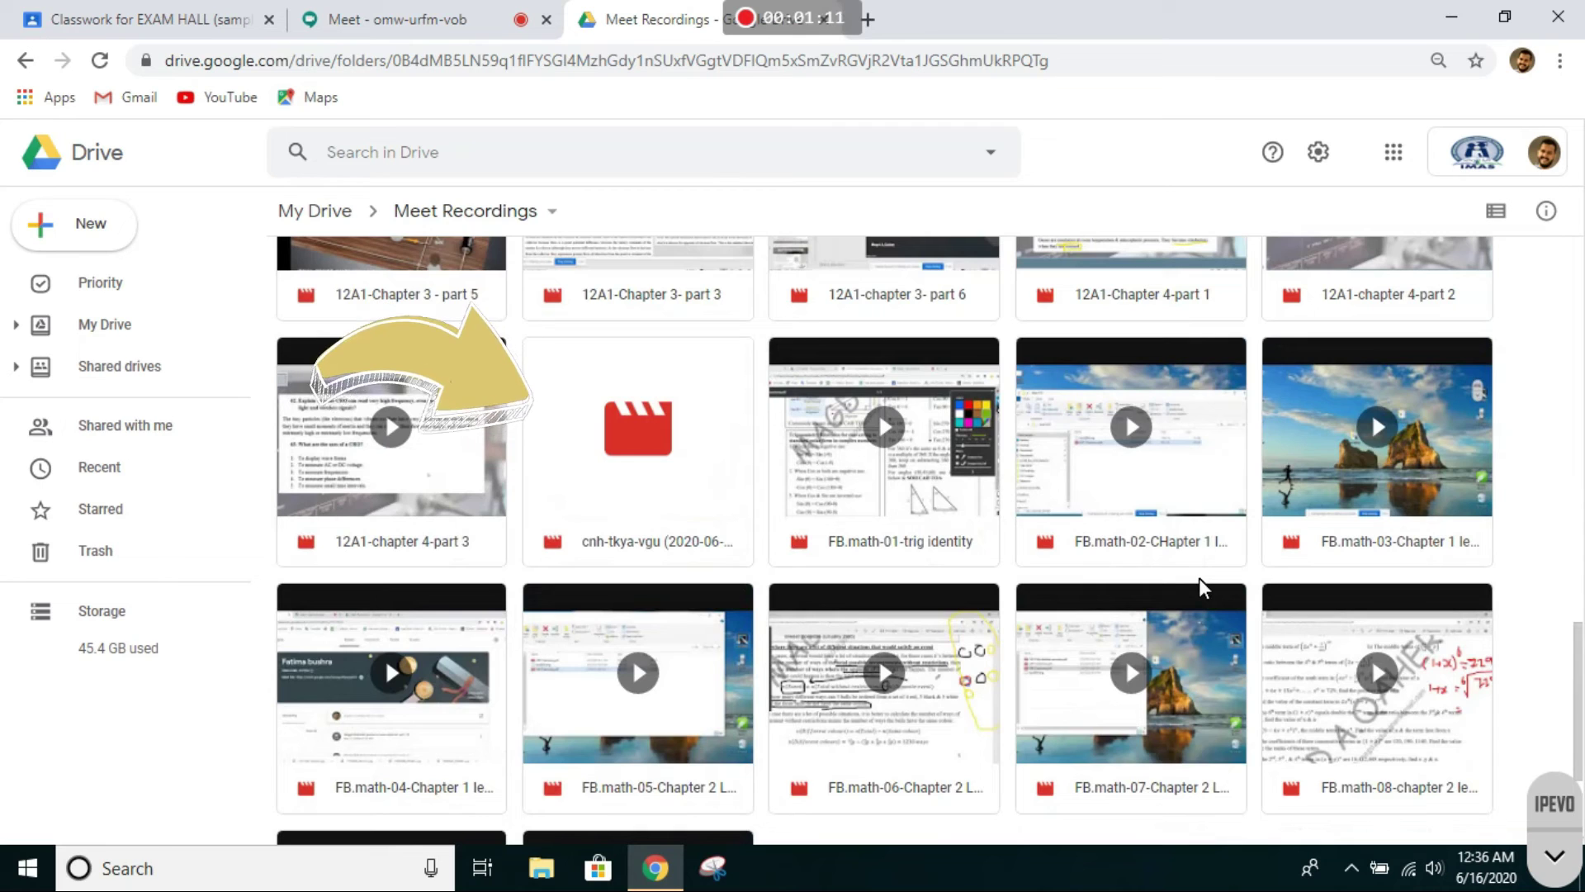
Rename the new recording to 10A1-Physics plus the teacher's name and turn on link sharing.
{"action": "scroll", "coordinate": [1203, 586], "scroll_direction": "down", "scroll_amount": 1}
{"action": "left_click", "coordinate": [623, 425]}
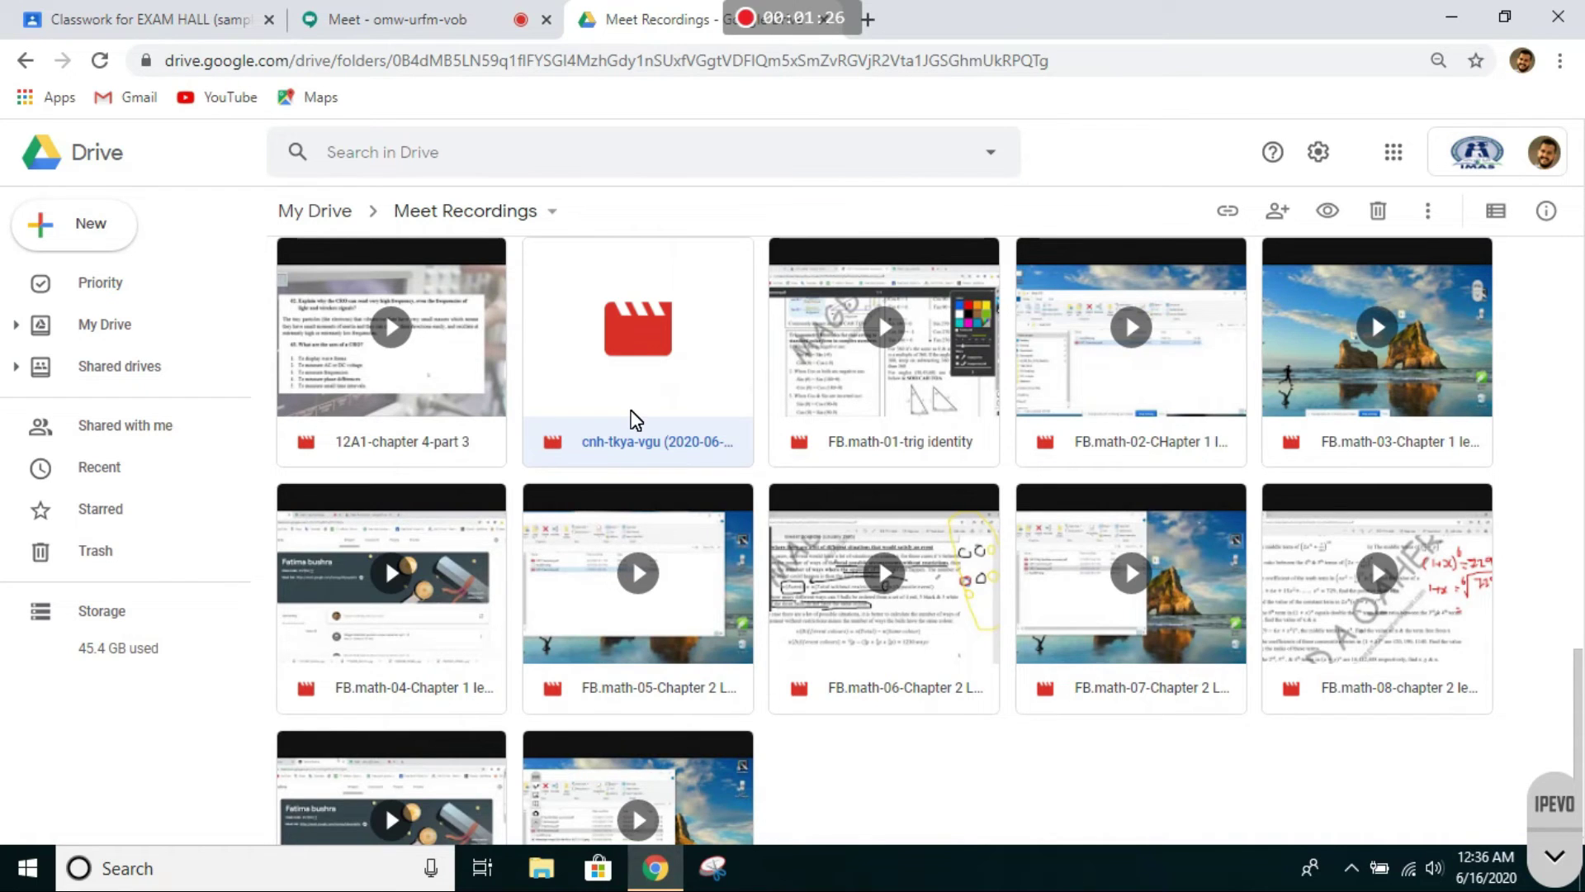
{"action": "right_click", "coordinate": [636, 417]}
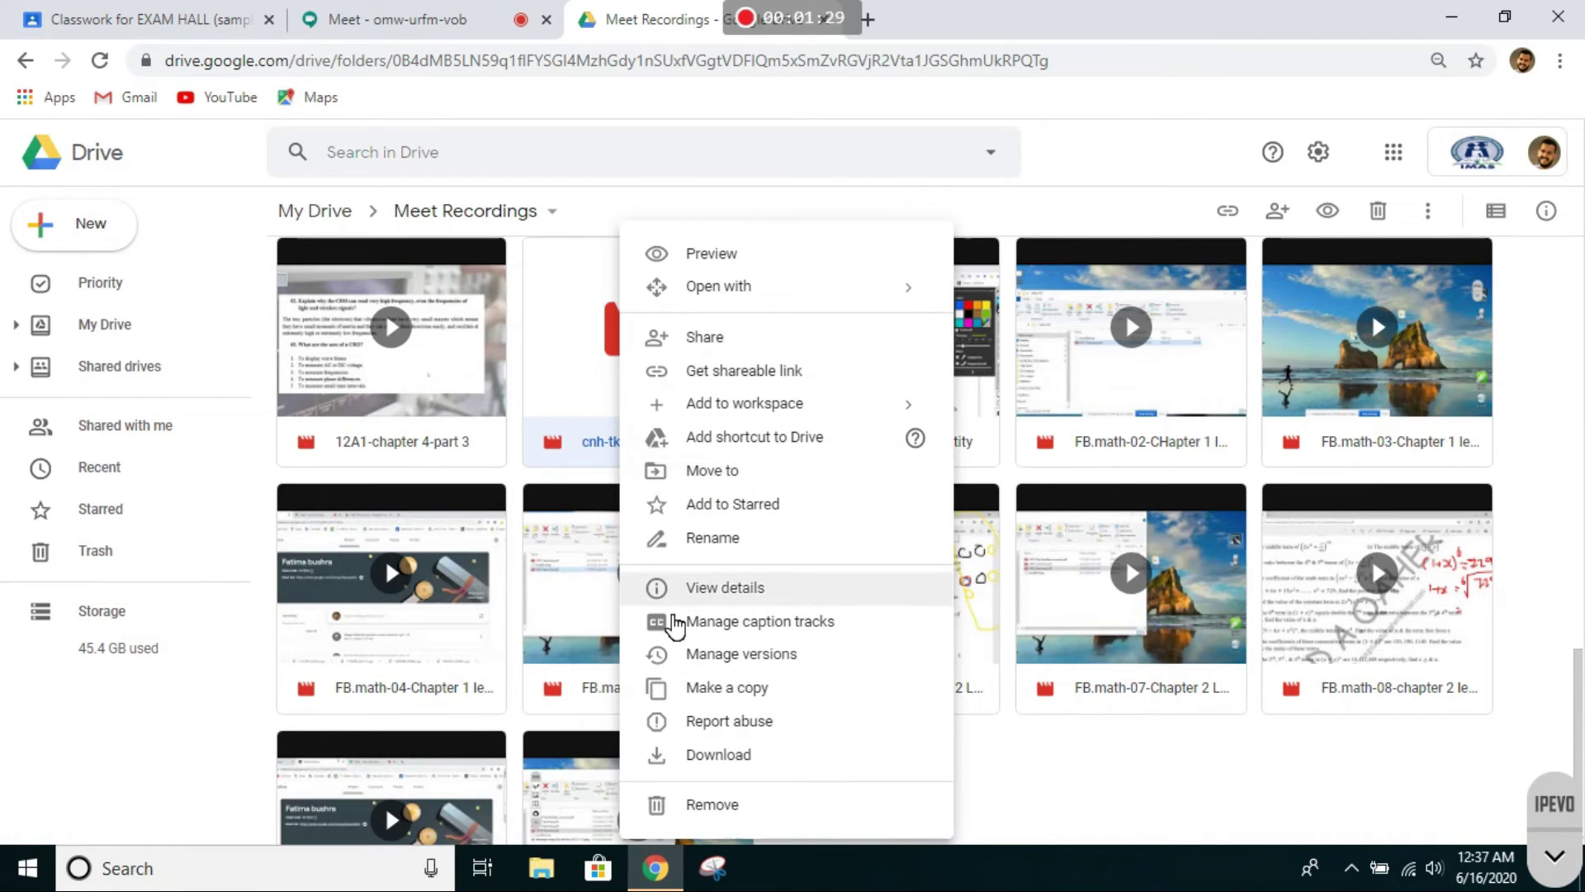
{"action": "left_click", "coordinate": [764, 541]}
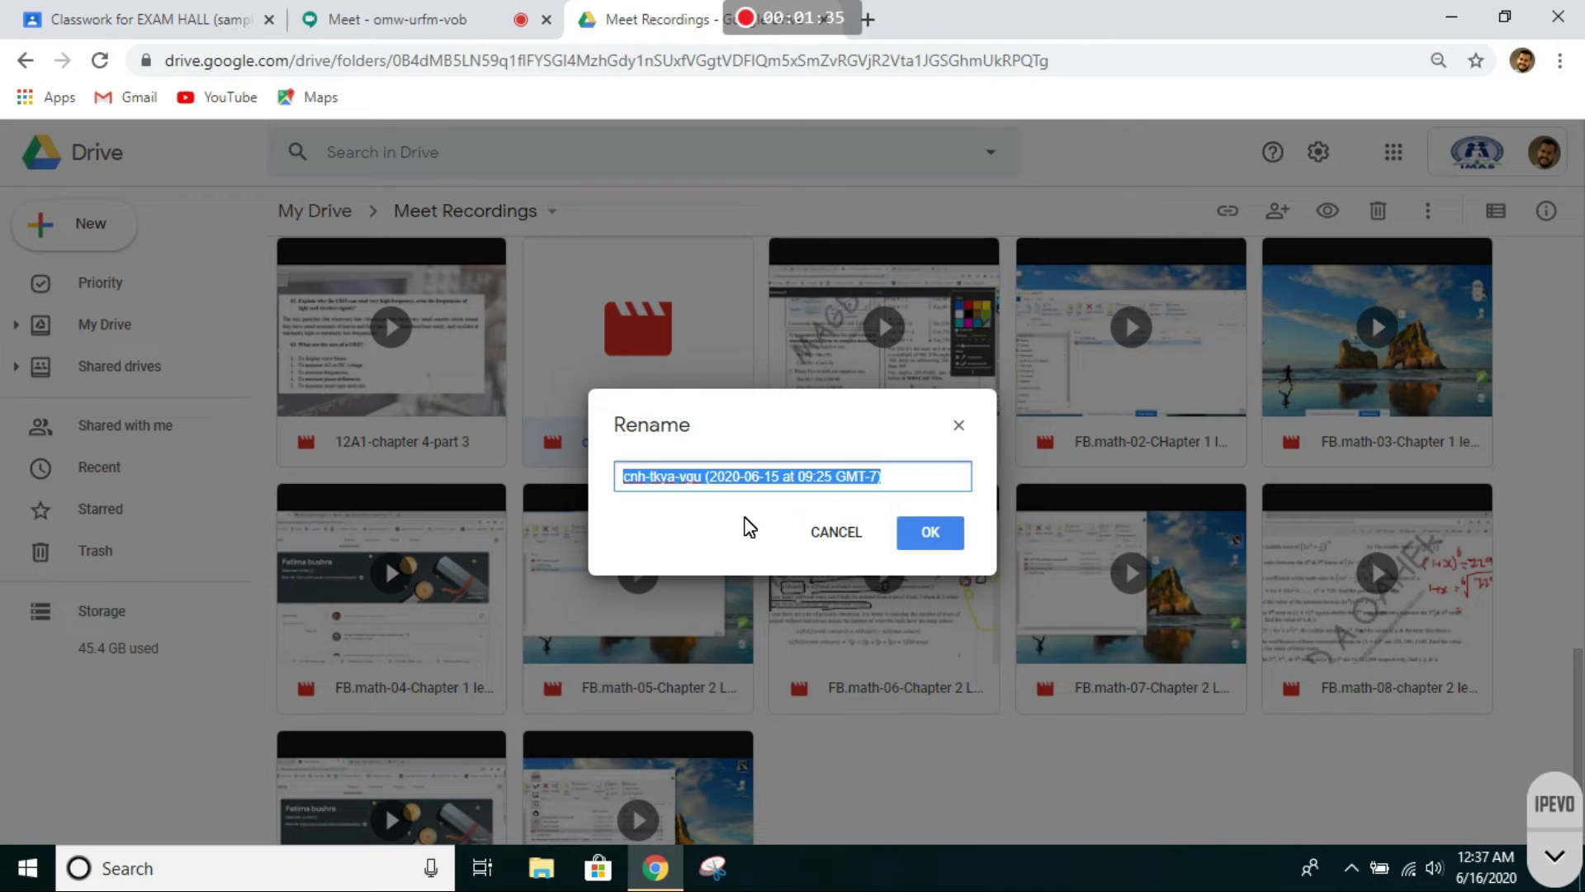
{"action": "type", "text": "10A1"}
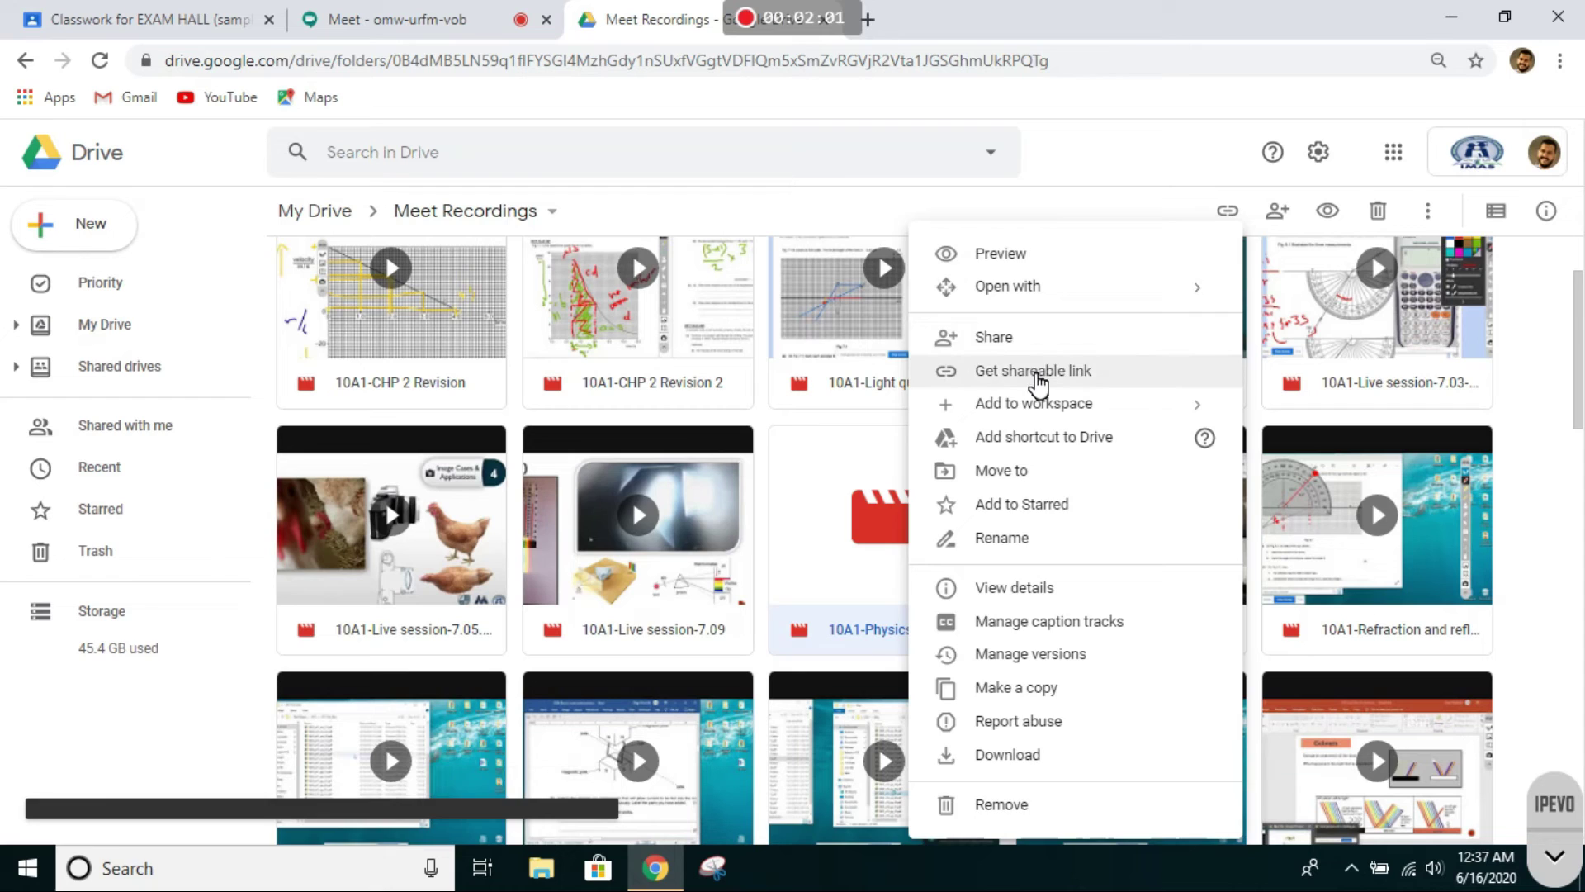
{"action": "left_click", "coordinate": [1001, 370]}
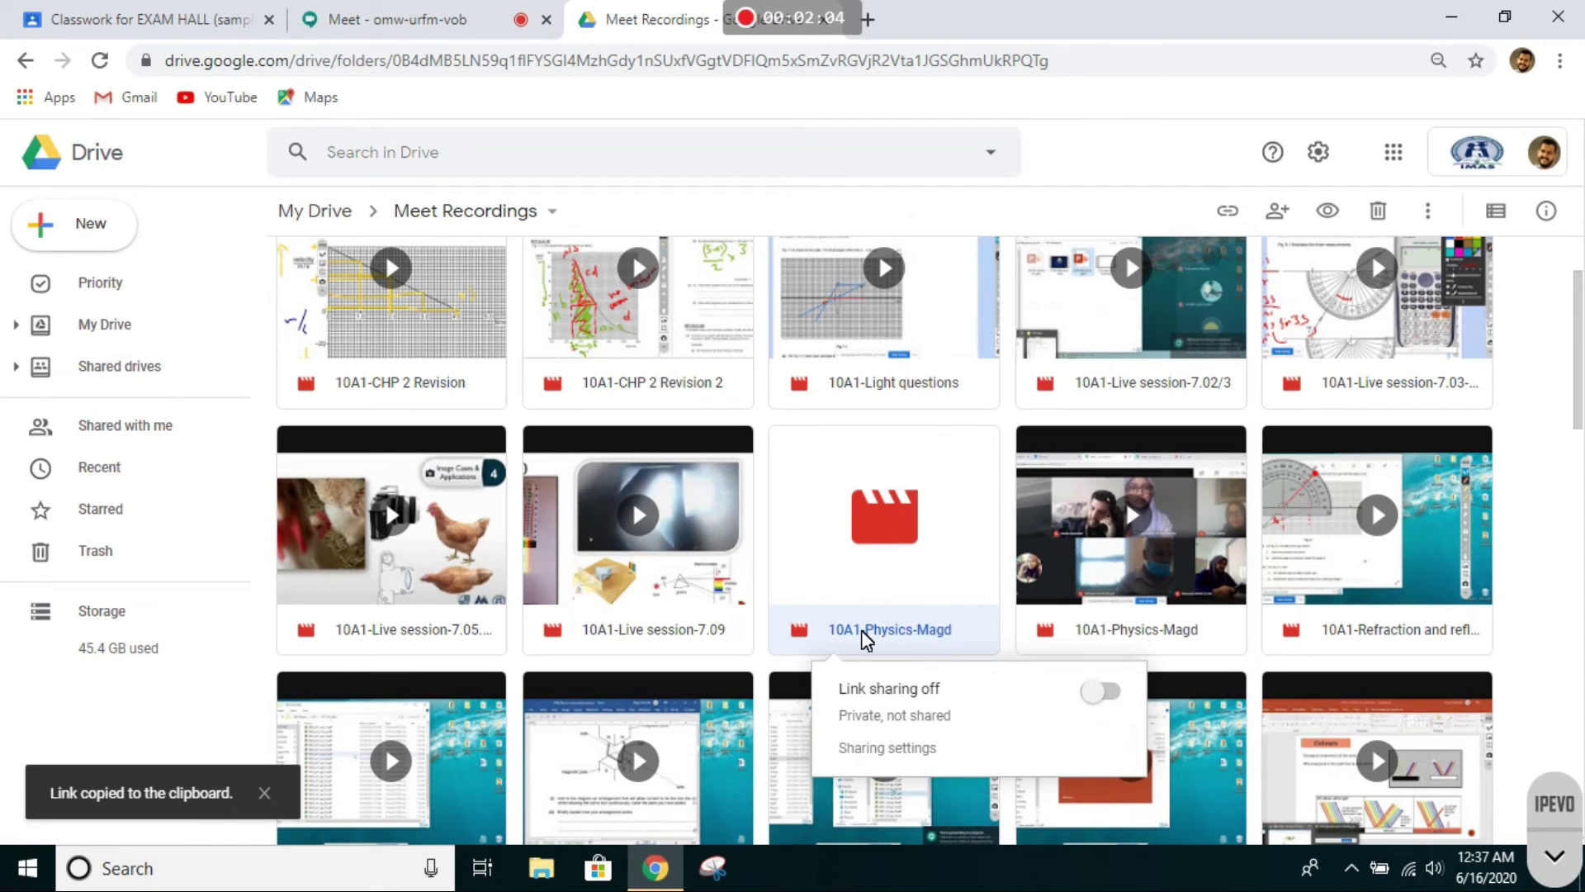
{"action": "left_click", "coordinate": [1099, 693]}
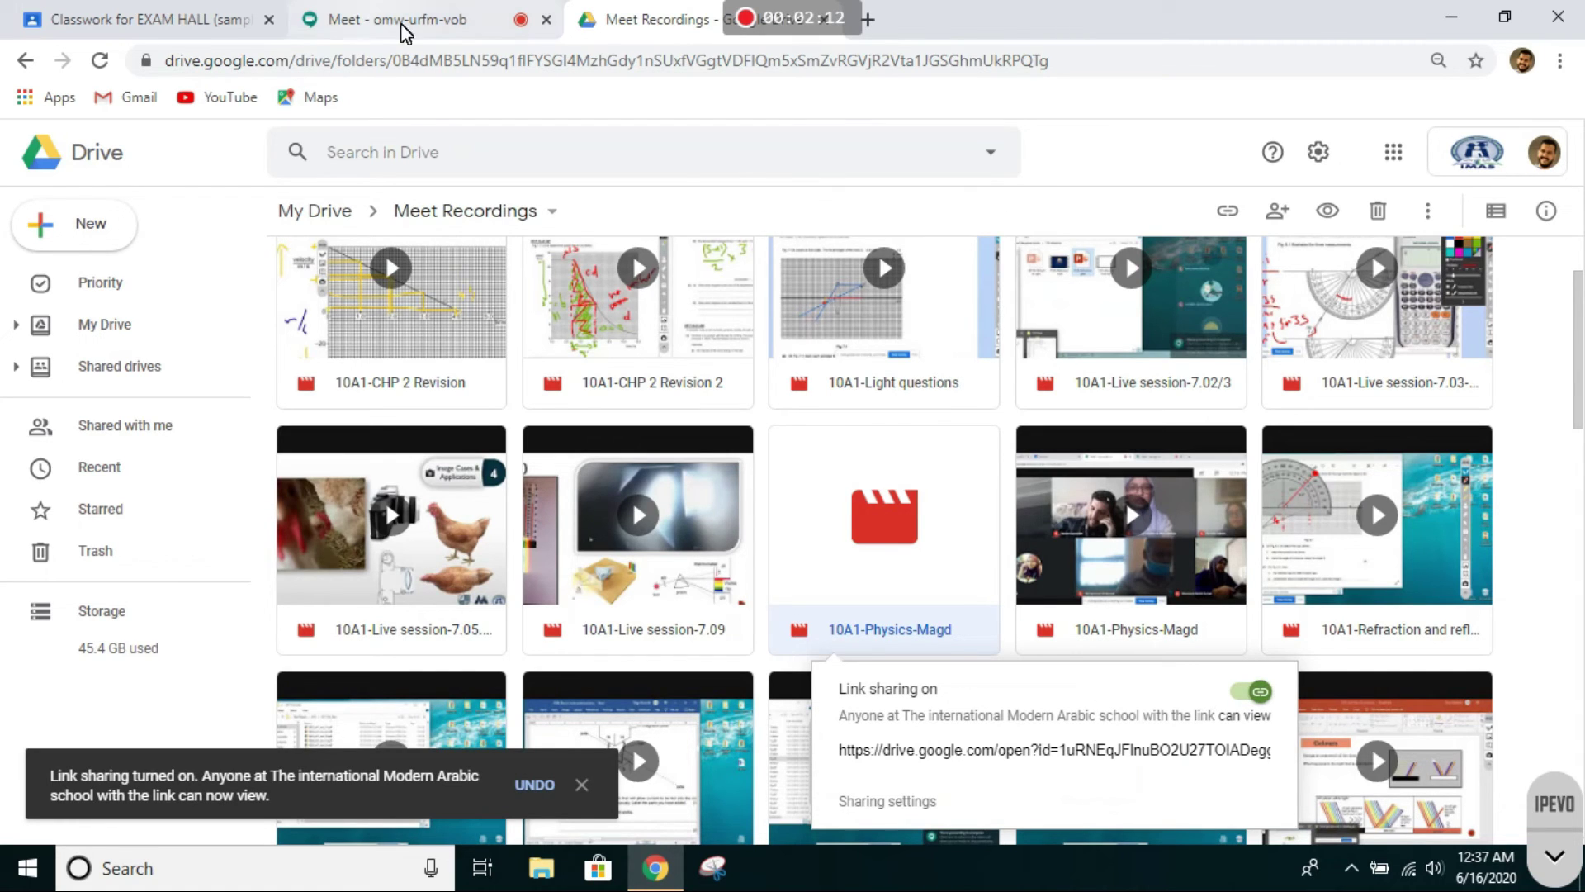
In Classroom, open the Screen Recording Form attached to the Screen Recording Link Paste assignment.
{"action": "left_click", "coordinate": [168, 10]}
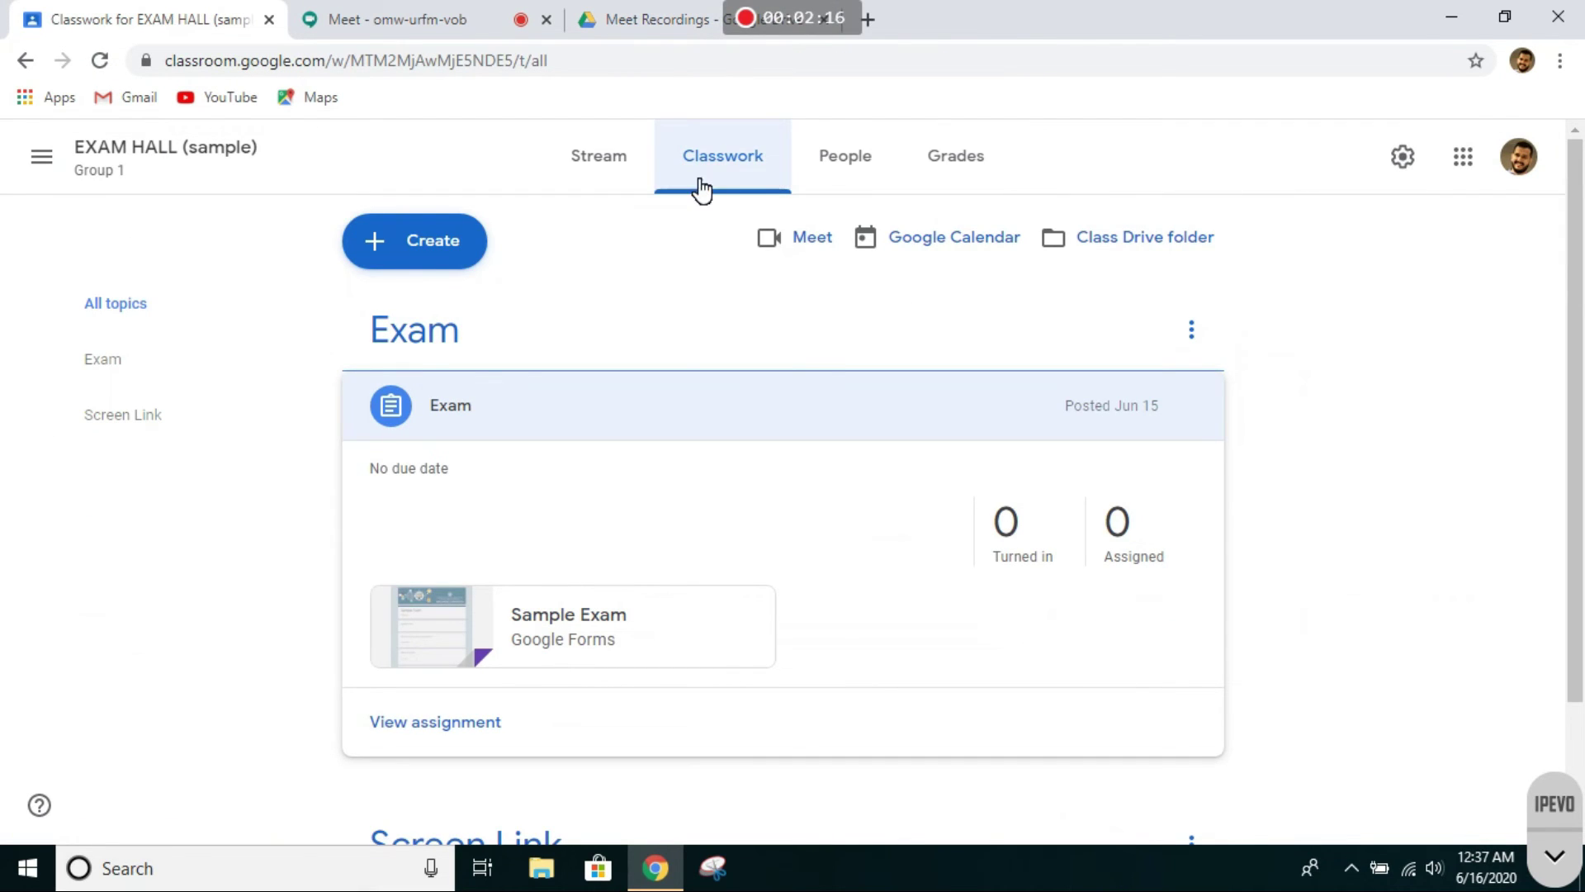
{"action": "scroll", "coordinate": [673, 271], "scroll_direction": "down", "scroll_amount": 2}
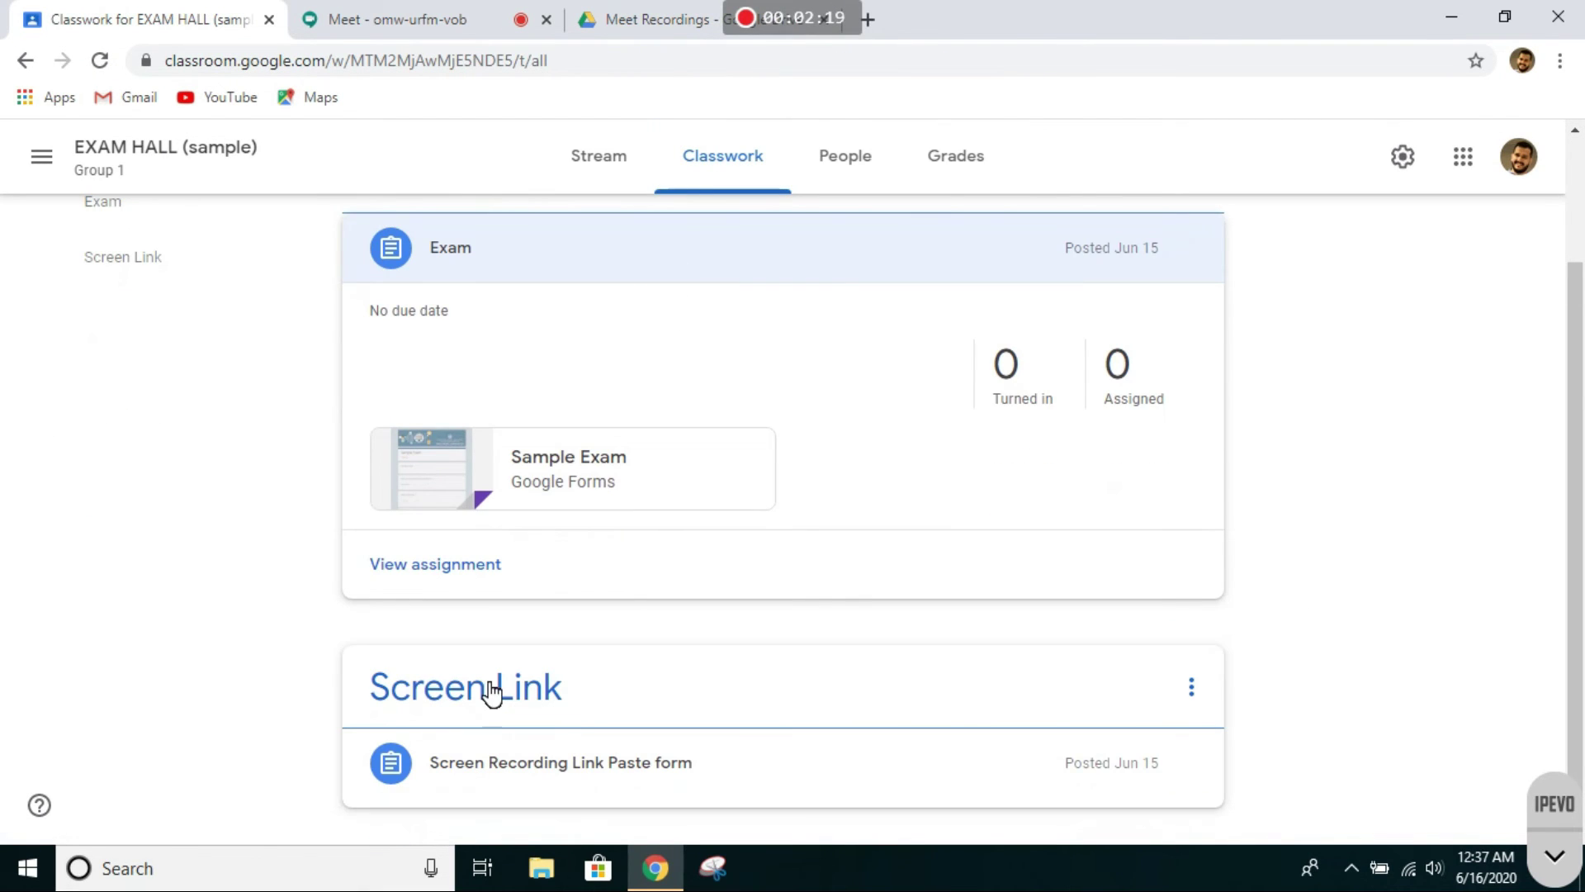
{"action": "left_click", "coordinate": [492, 764]}
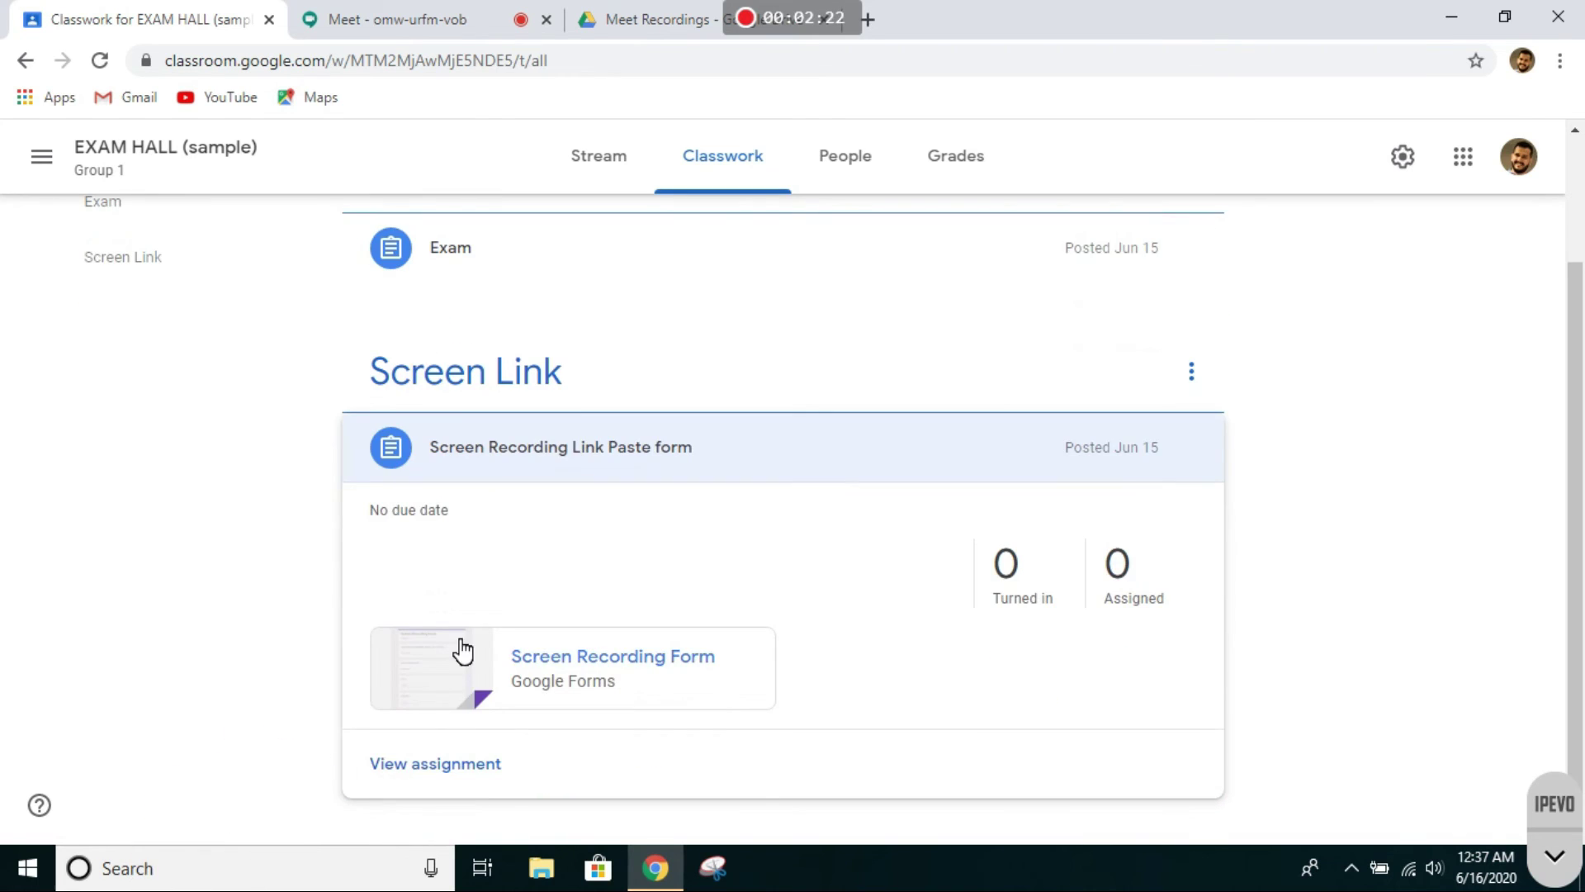
{"action": "left_click", "coordinate": [463, 667]}
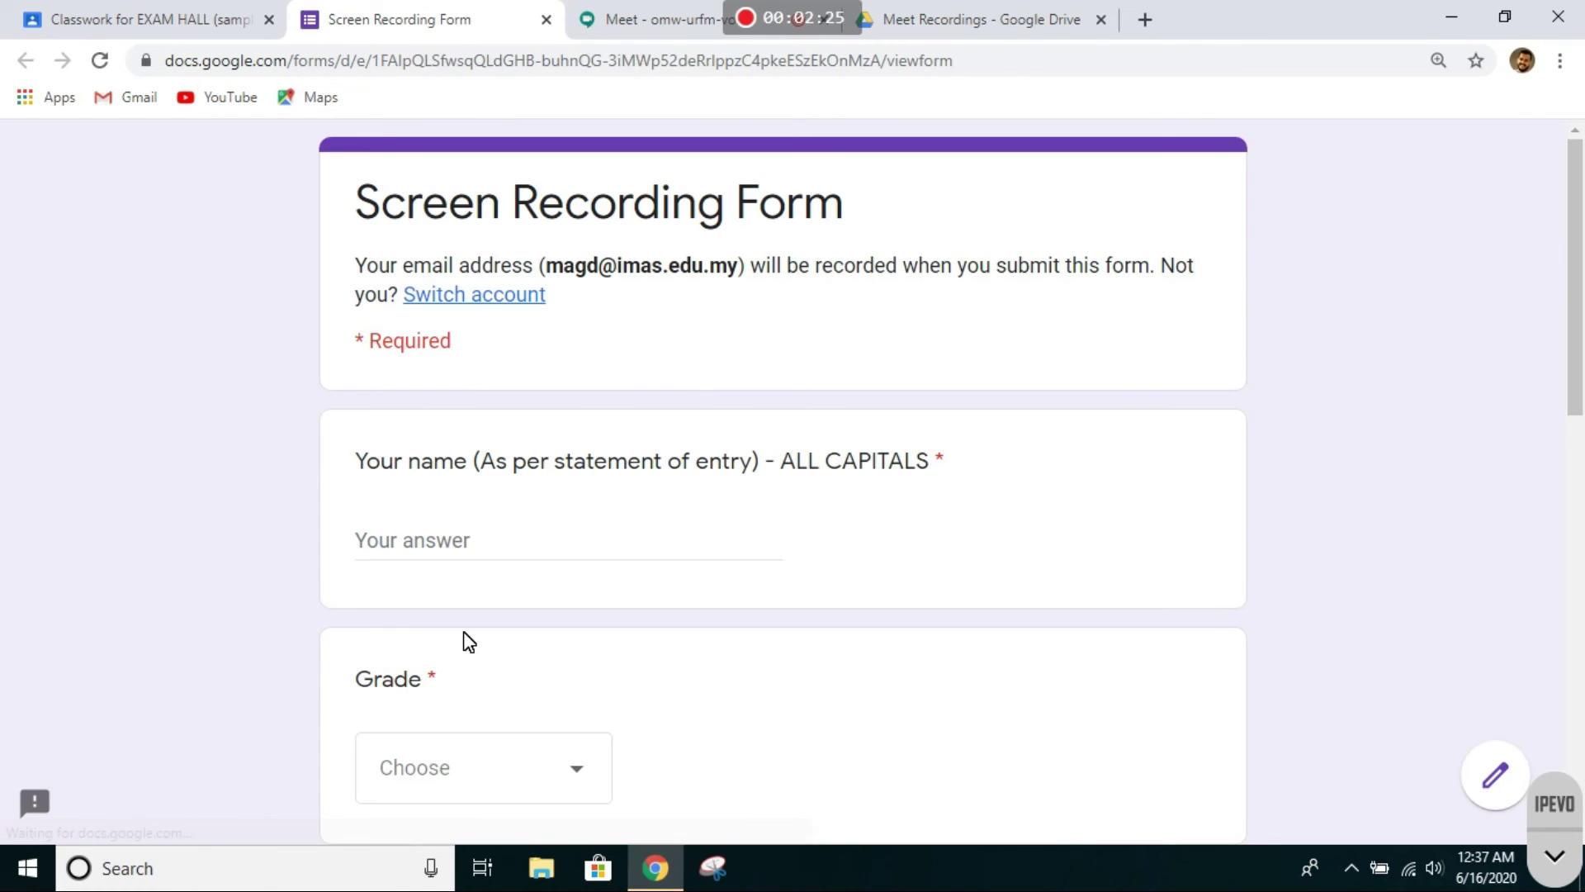
Fill in the name in capitals, choose grade 10A1 and Group 1 on the form.
{"action": "left_click", "coordinate": [460, 544]}
{"action": "type", "text": "MAGD"}
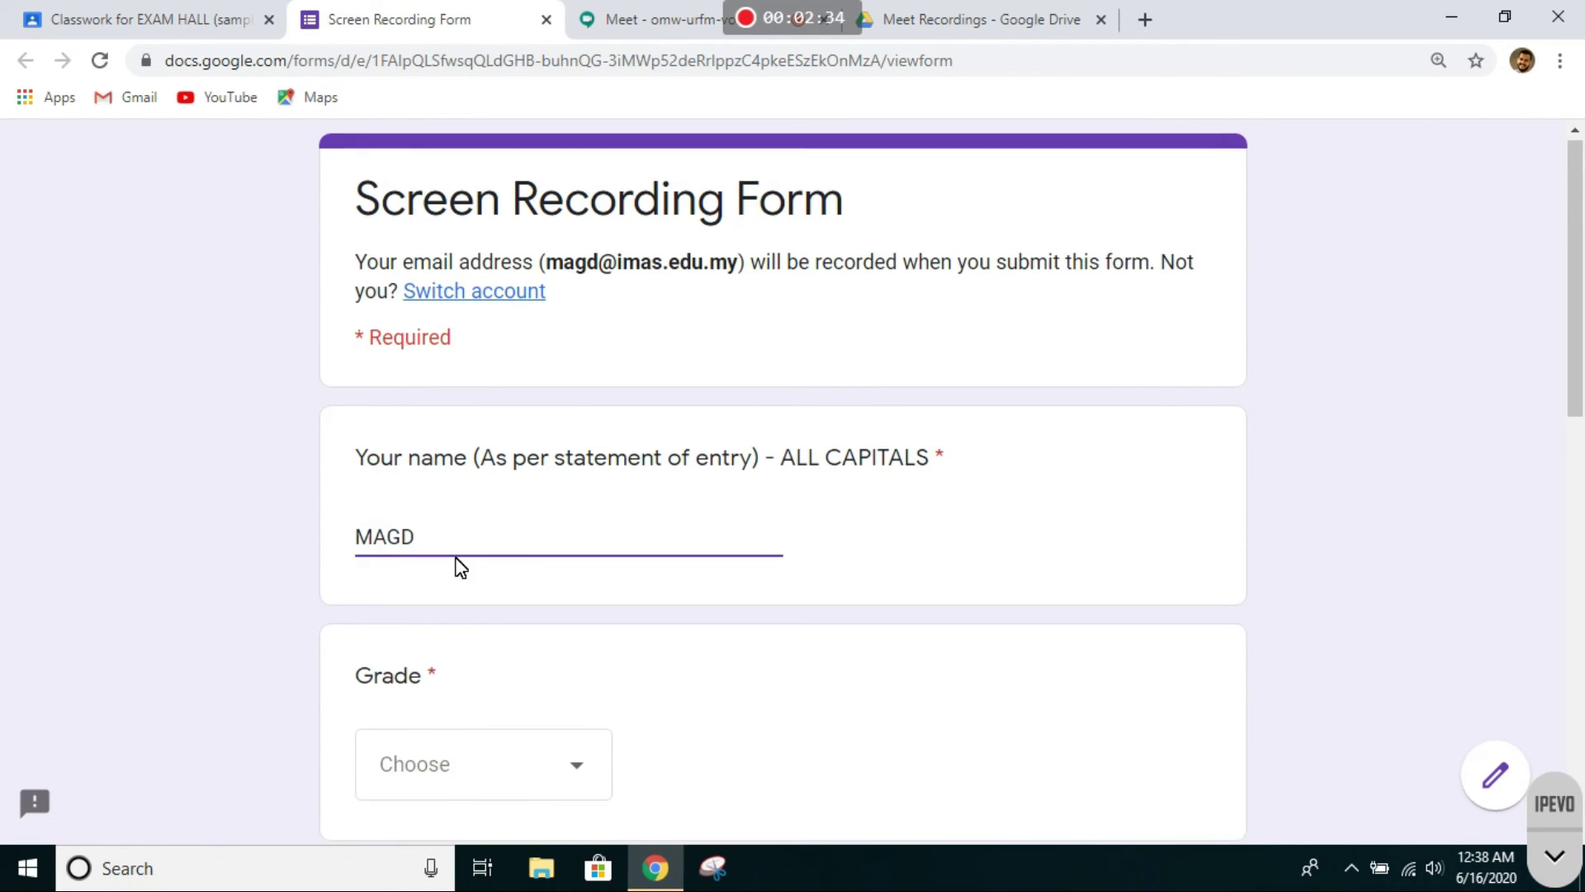
{"action": "scroll", "coordinate": [457, 562], "scroll_direction": "down", "scroll_amount": 4}
{"action": "left_click", "coordinate": [463, 426]}
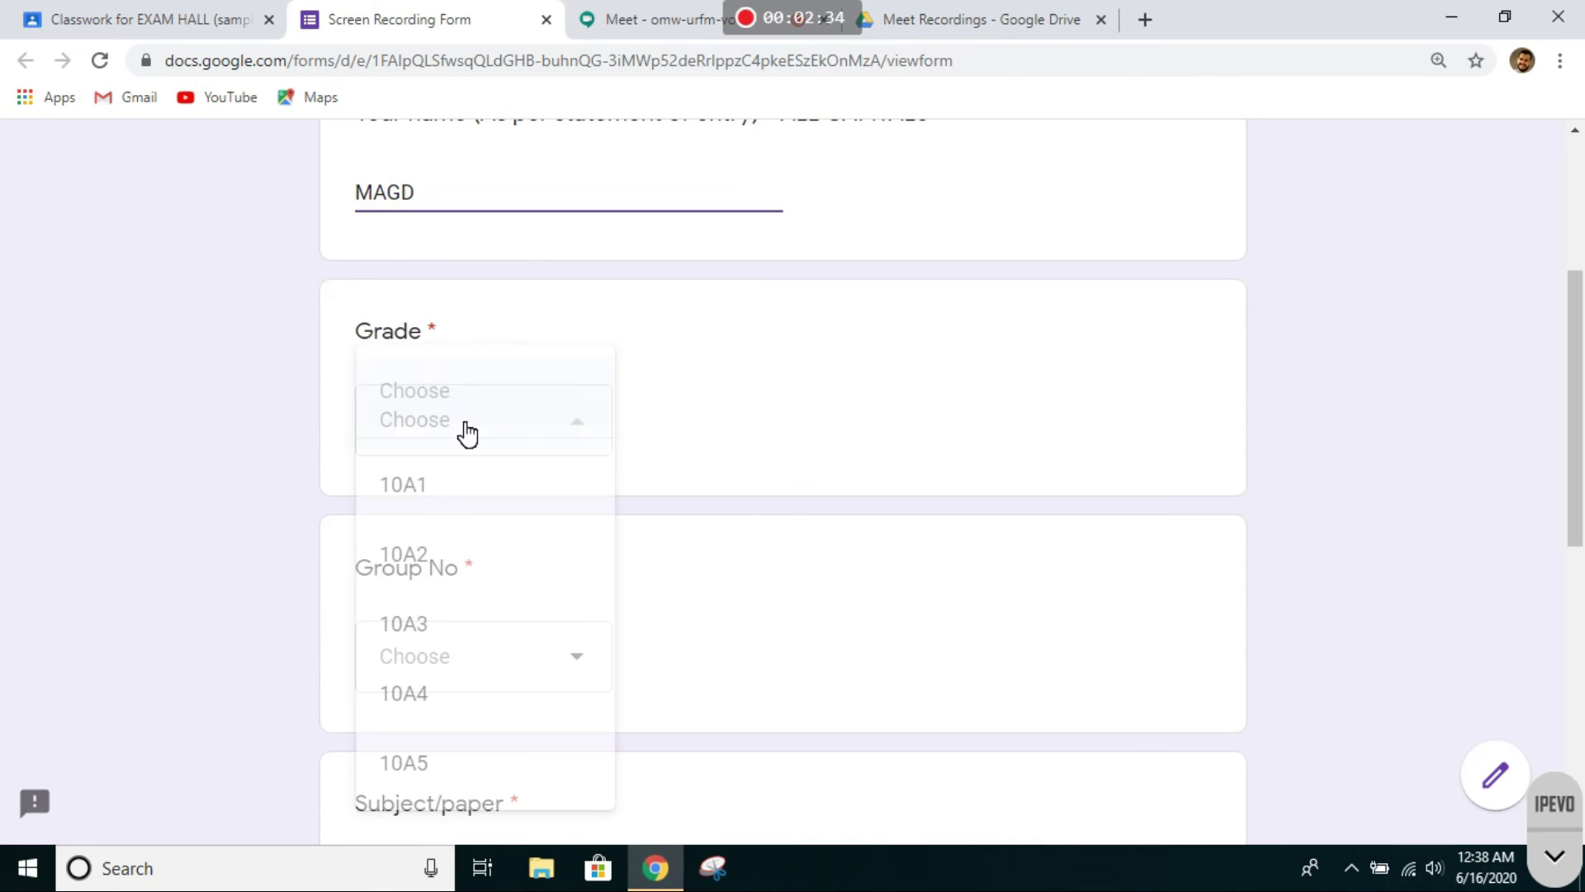
{"action": "left_click", "coordinate": [440, 483]}
{"action": "left_click", "coordinate": [446, 658]}
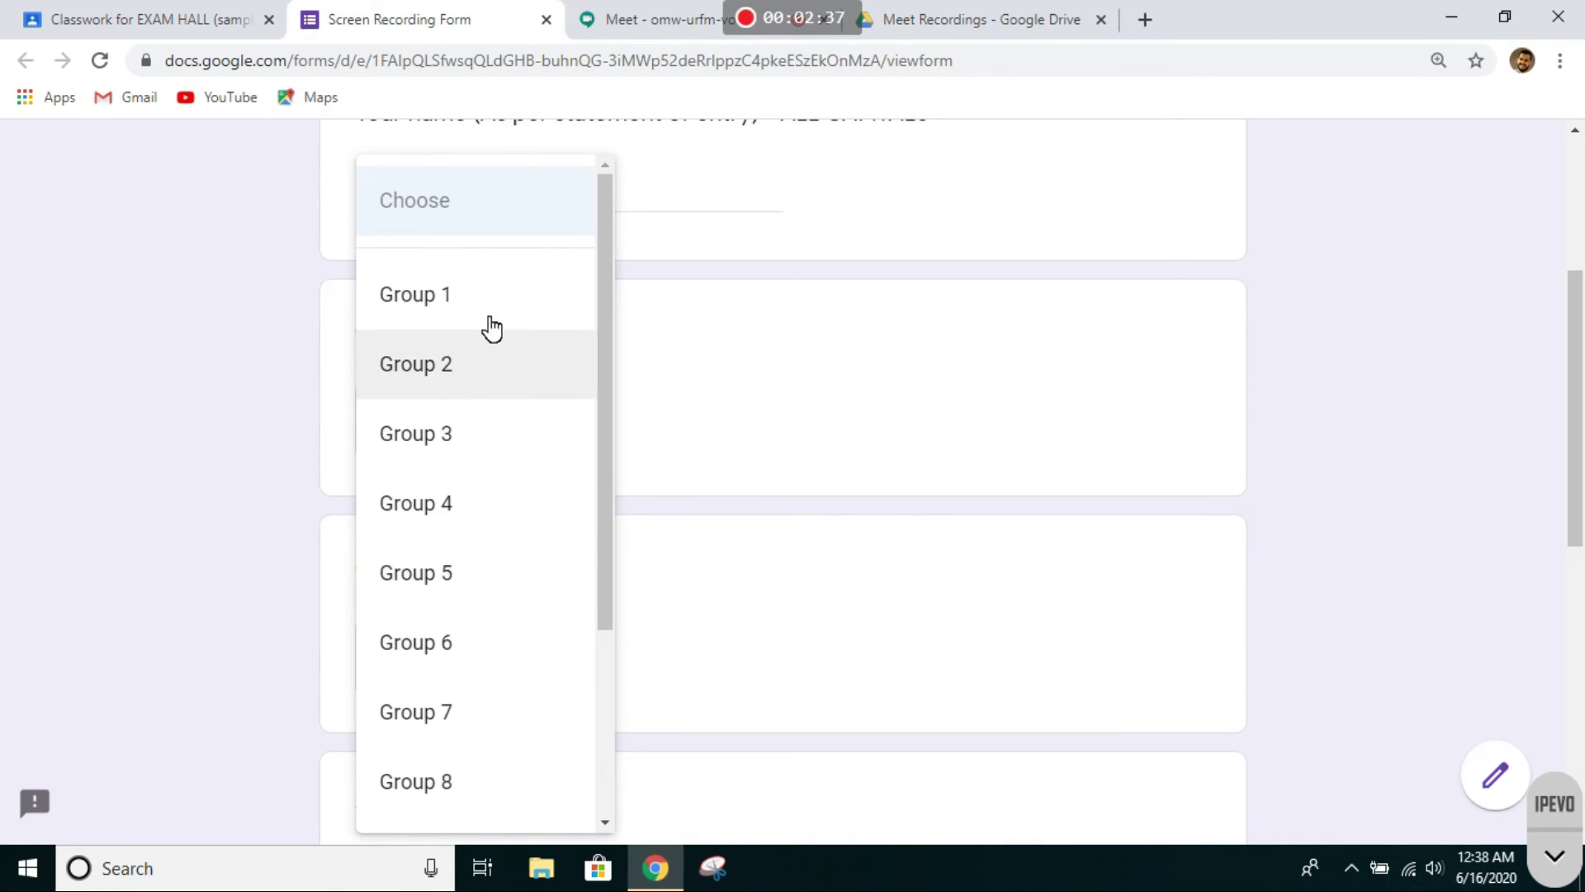
{"action": "left_click", "coordinate": [250, 12]}
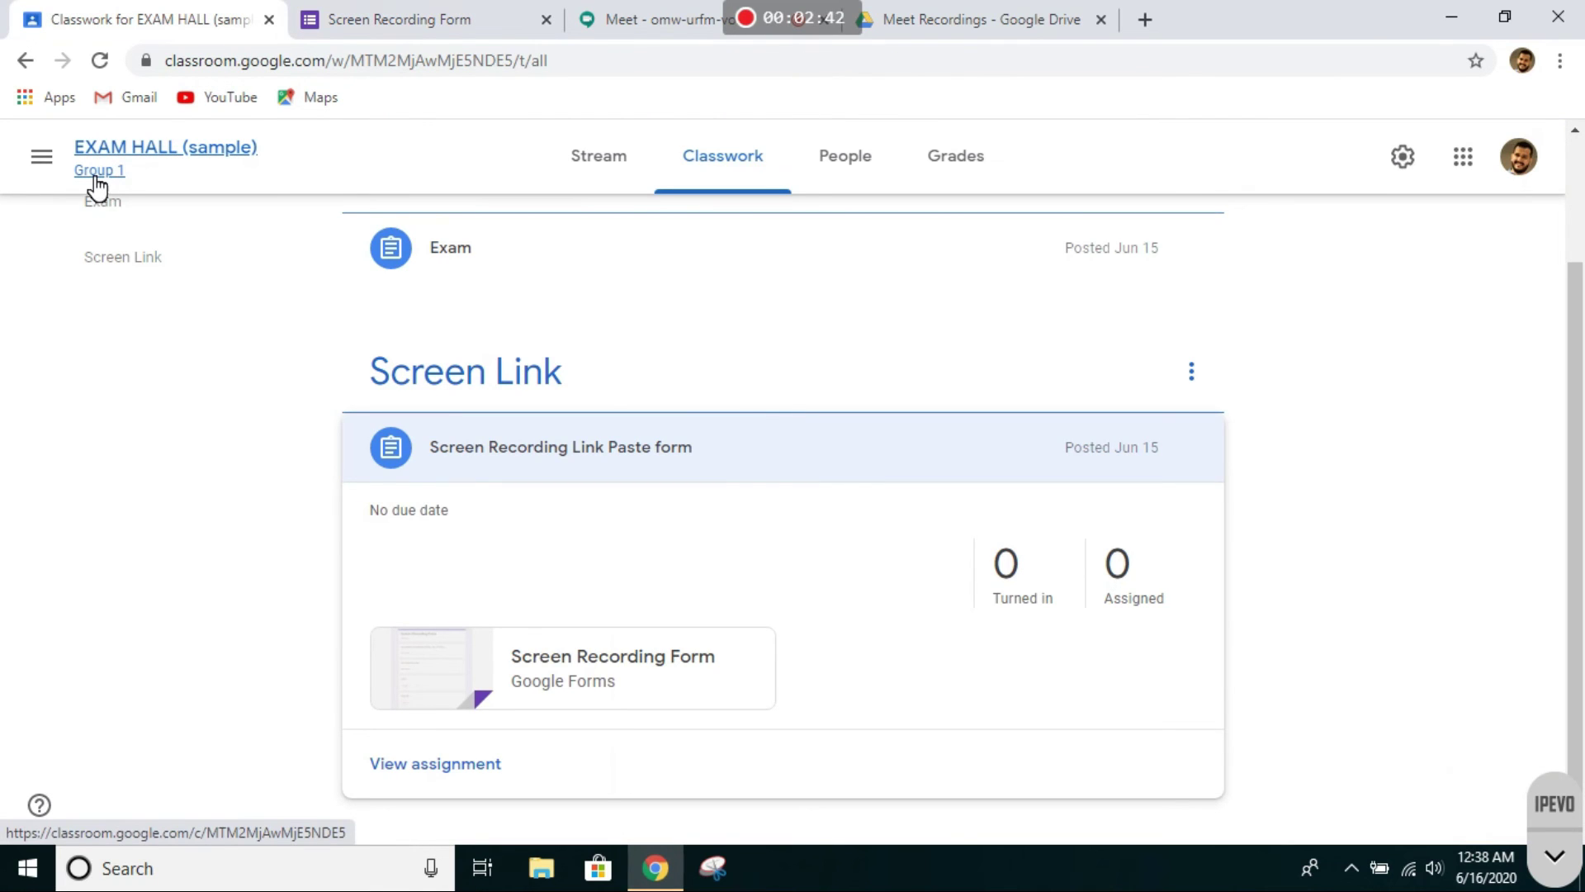
{"action": "left_click", "coordinate": [429, 11]}
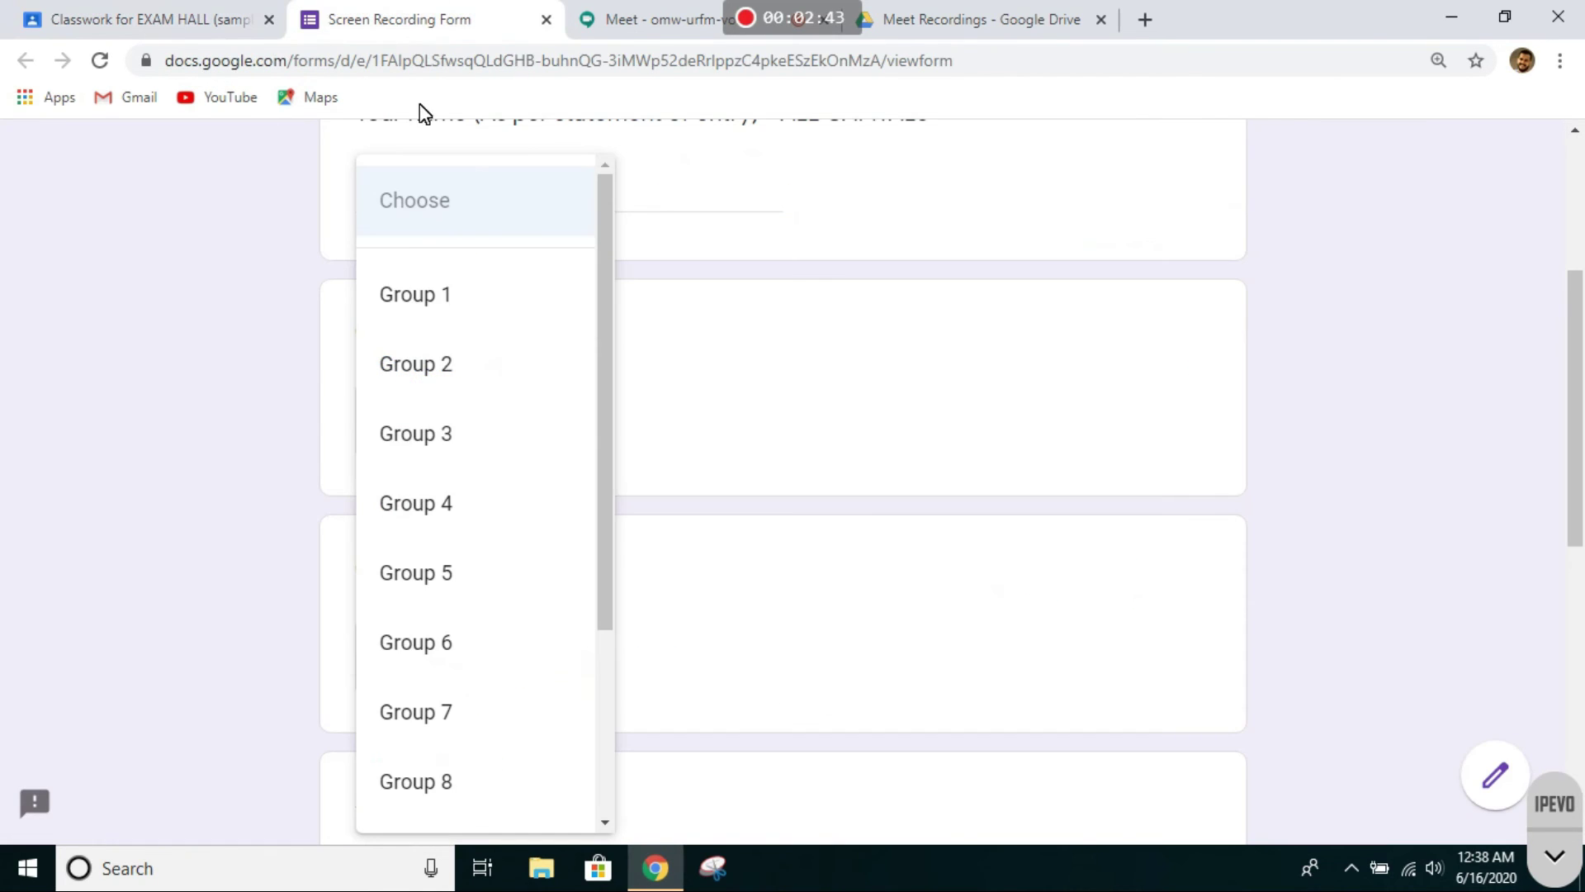
{"action": "left_click", "coordinate": [406, 294]}
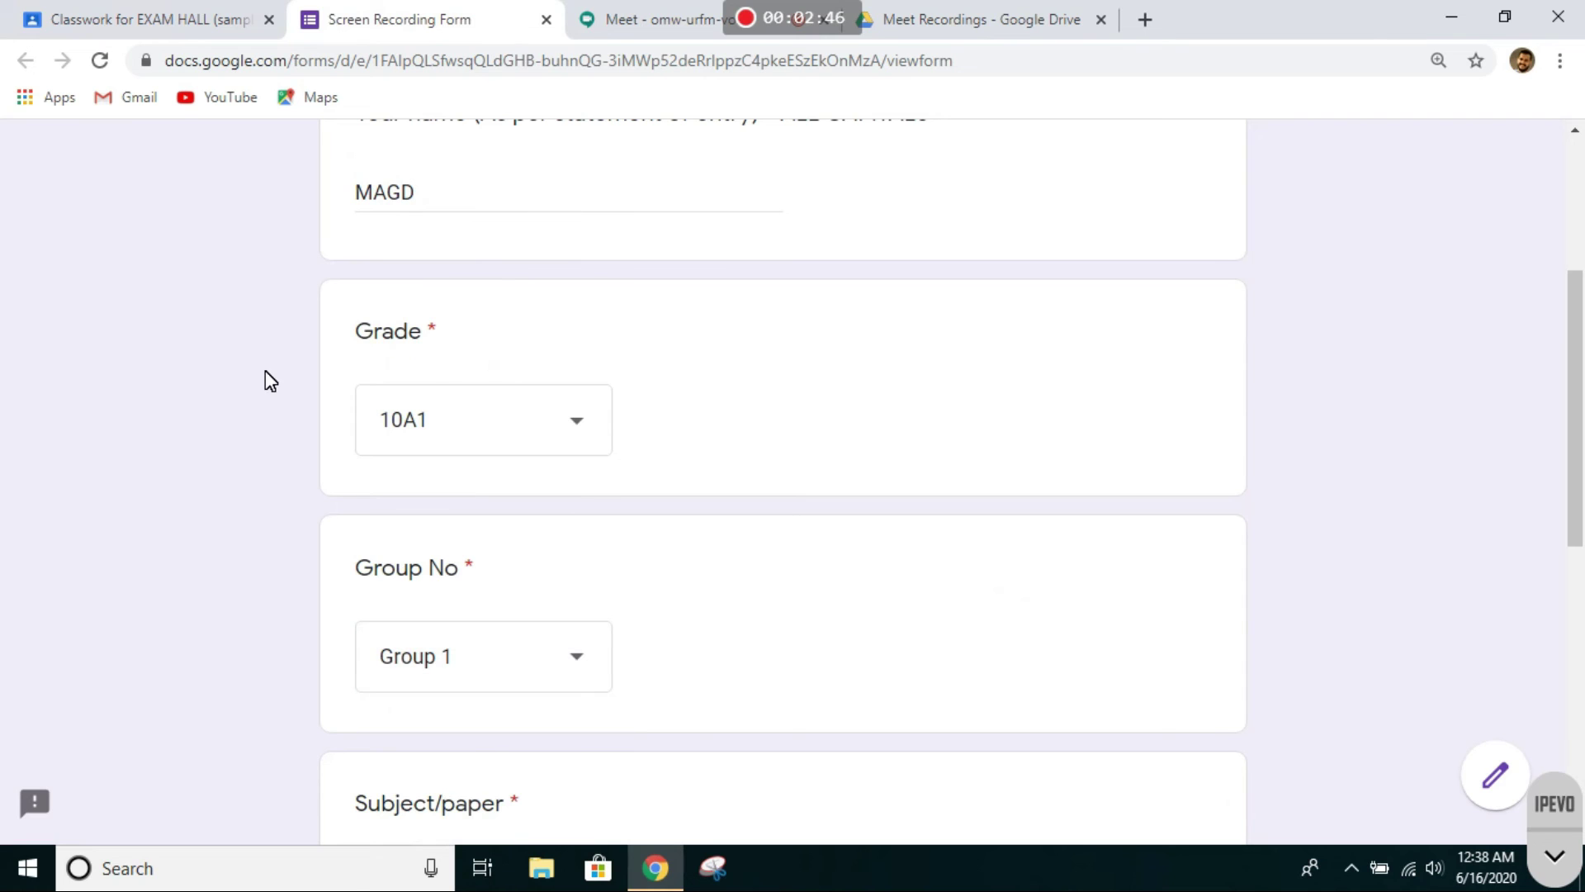
Select Physics as the subject, paste the recording's Drive link, and submit the form.
{"action": "scroll", "coordinate": [265, 378], "scroll_direction": "down", "scroll_amount": 1}
{"action": "scroll", "coordinate": [262, 379], "scroll_direction": "down", "scroll_amount": 1}
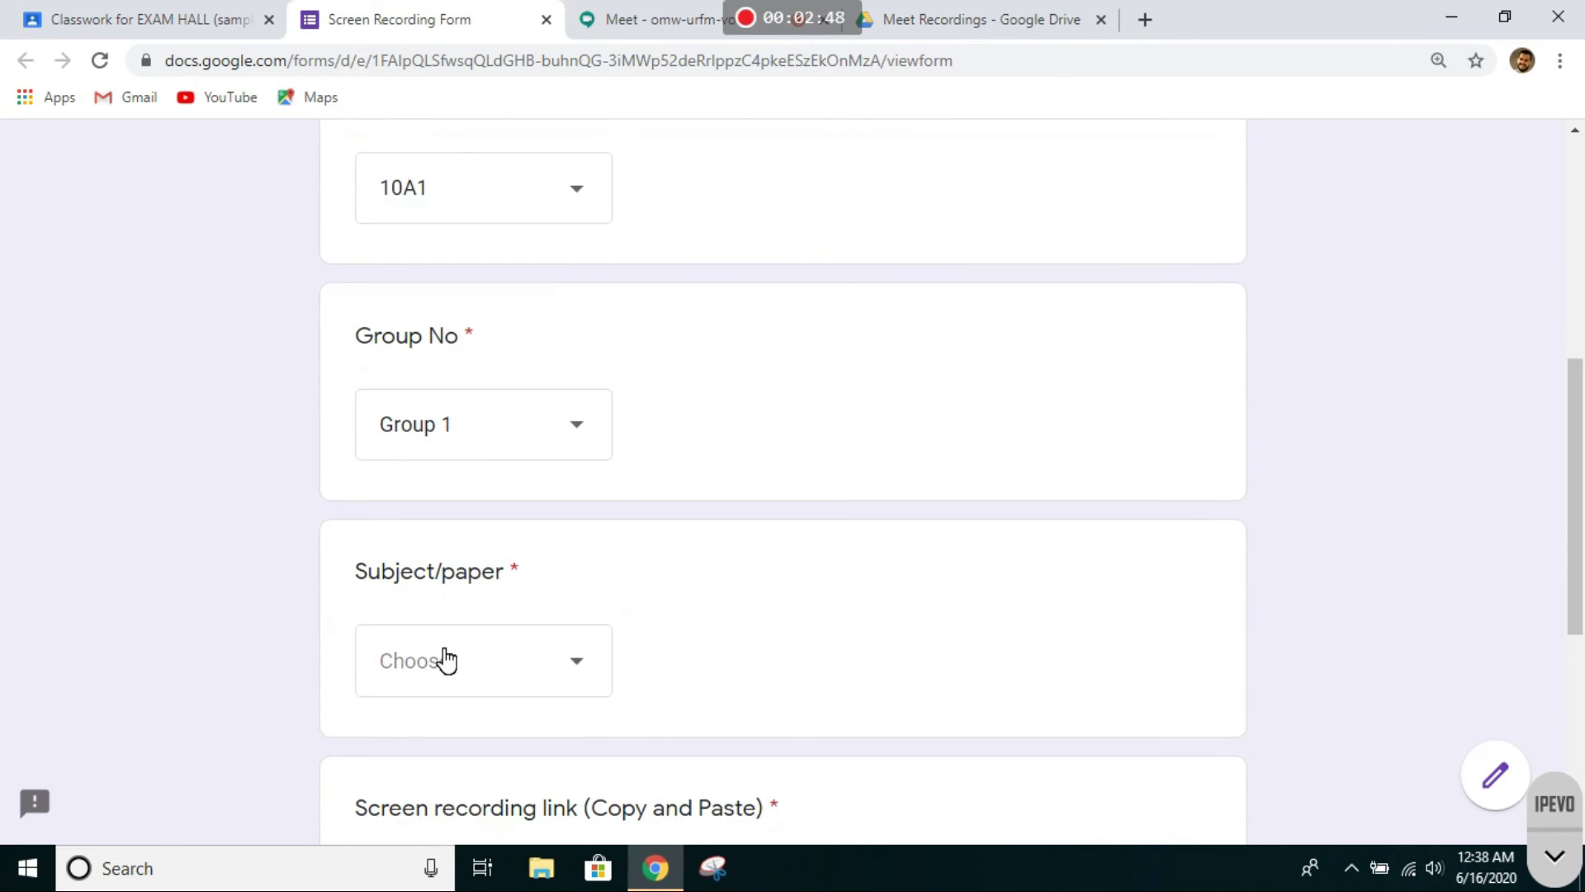
{"action": "left_click", "coordinate": [446, 660]}
{"action": "scroll", "coordinate": [318, 478], "scroll_direction": "down", "scroll_amount": 2}
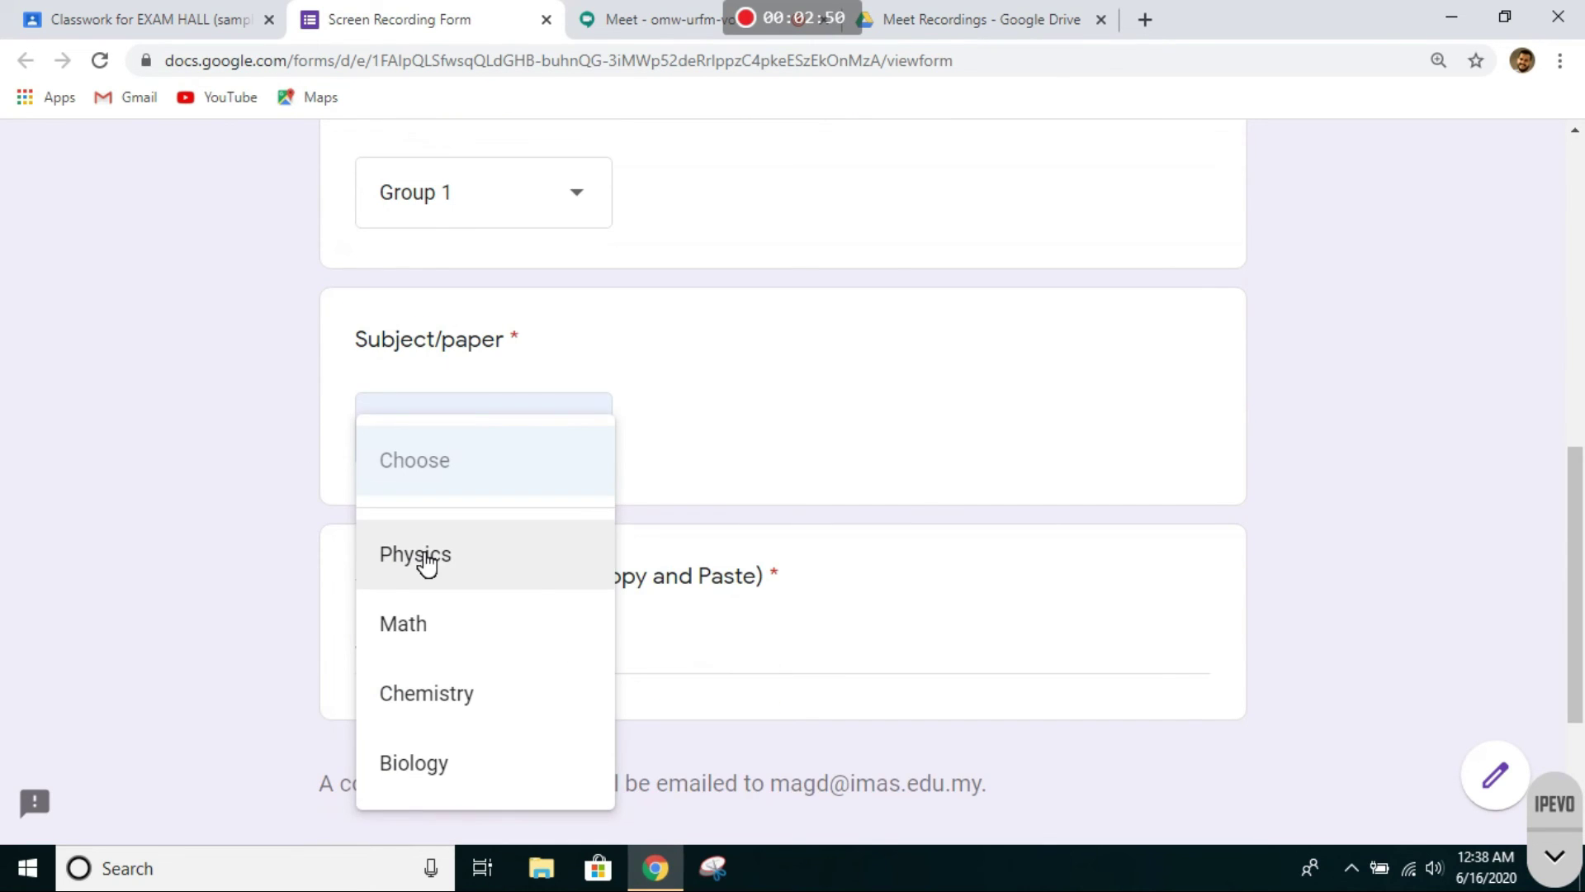
{"action": "left_click", "coordinate": [427, 564]}
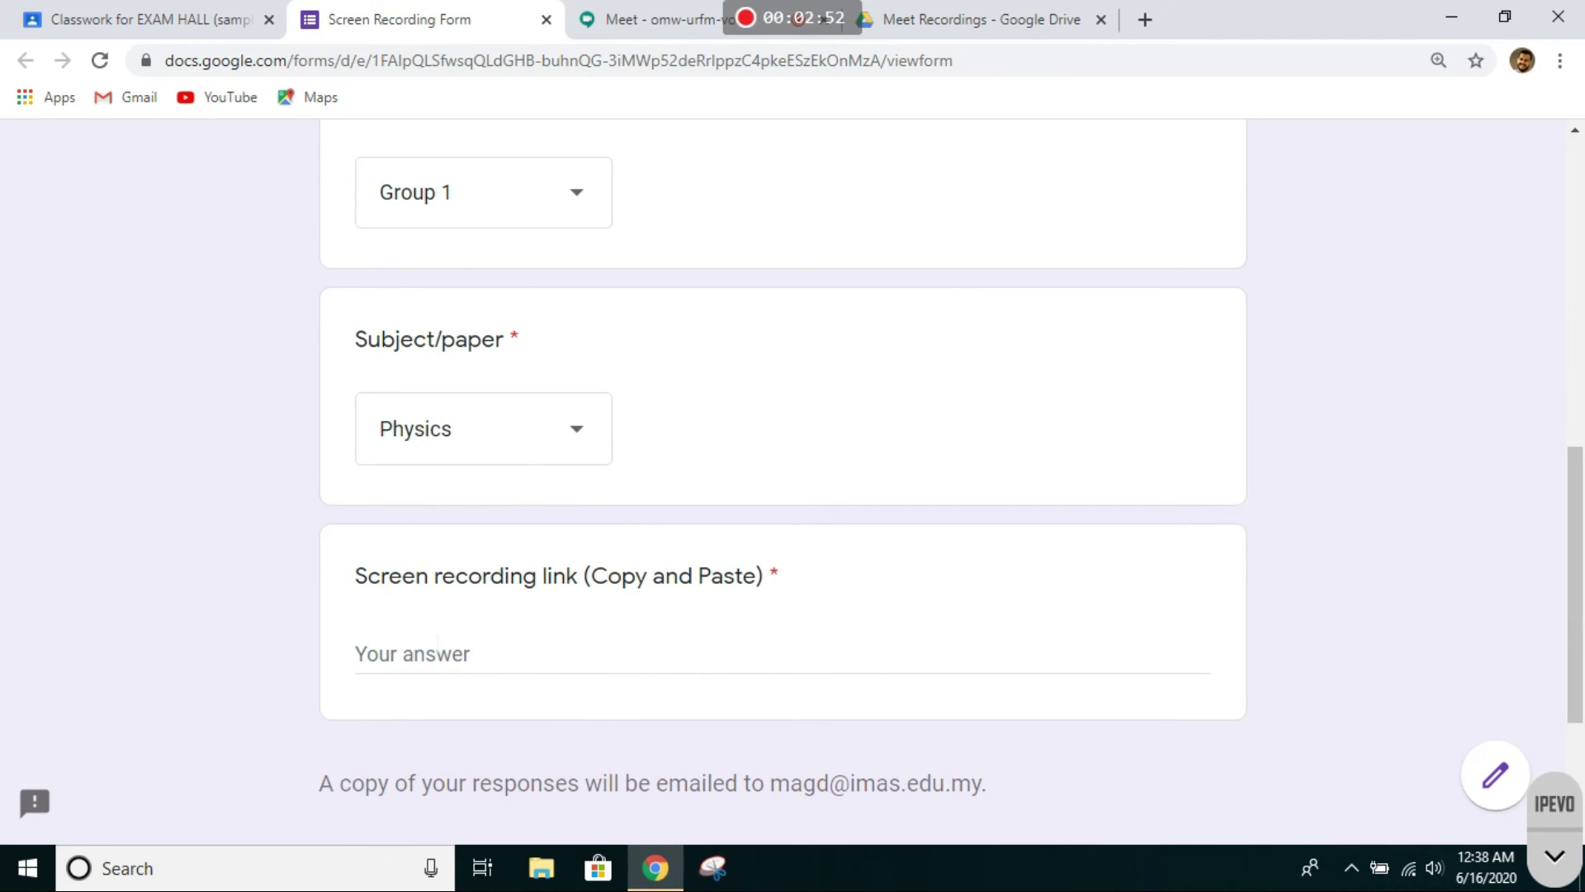
{"action": "left_click", "coordinate": [355, 653]}
{"action": "right_click", "coordinate": [434, 652]}
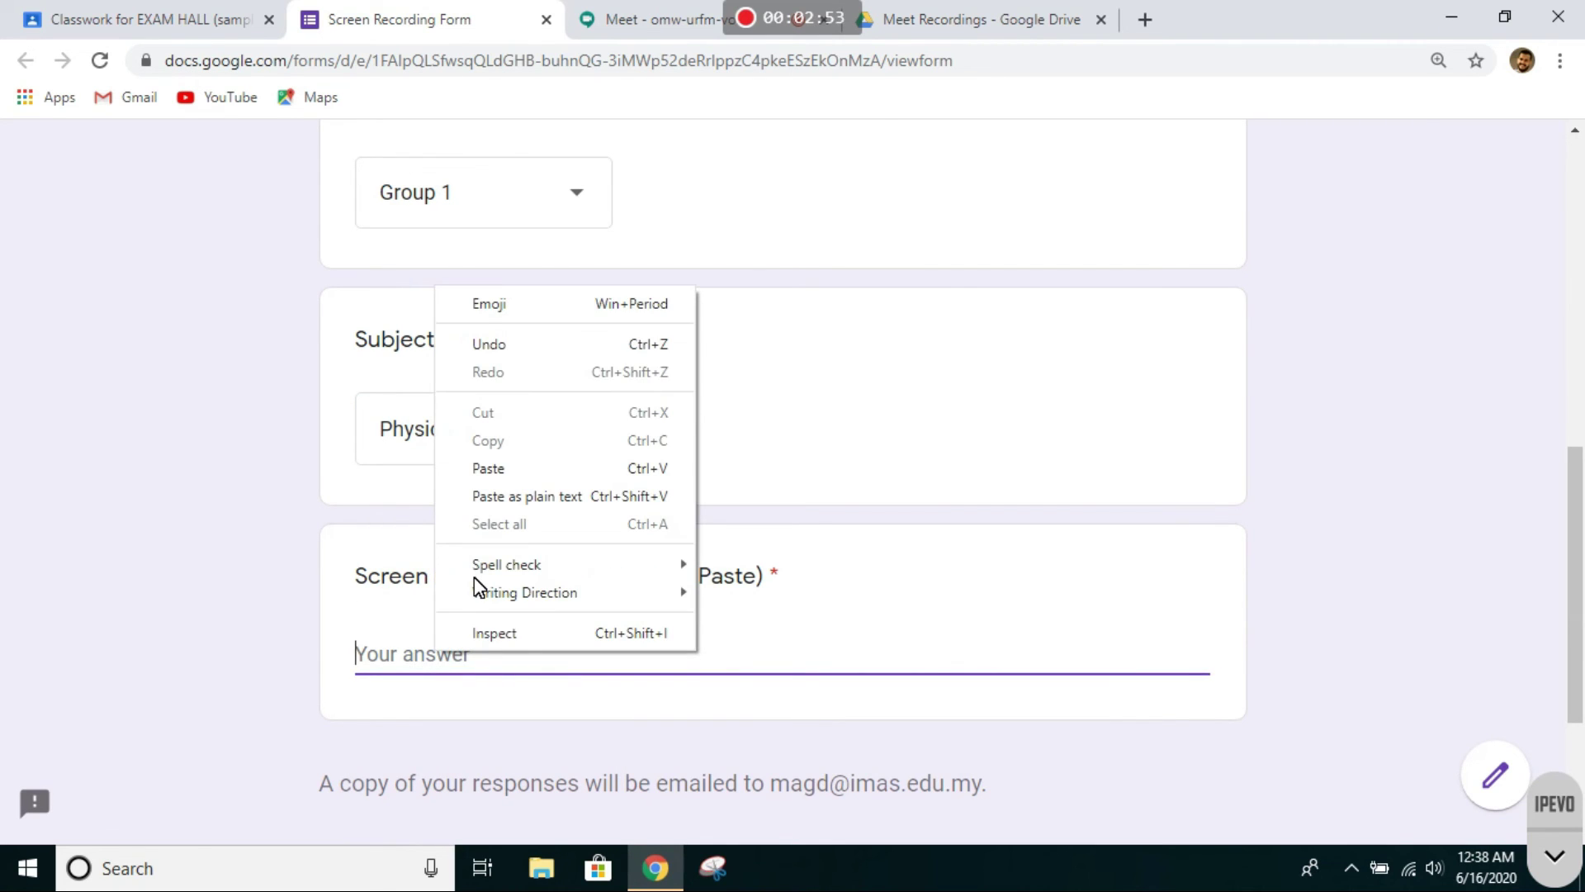
{"action": "left_click", "coordinate": [529, 467]}
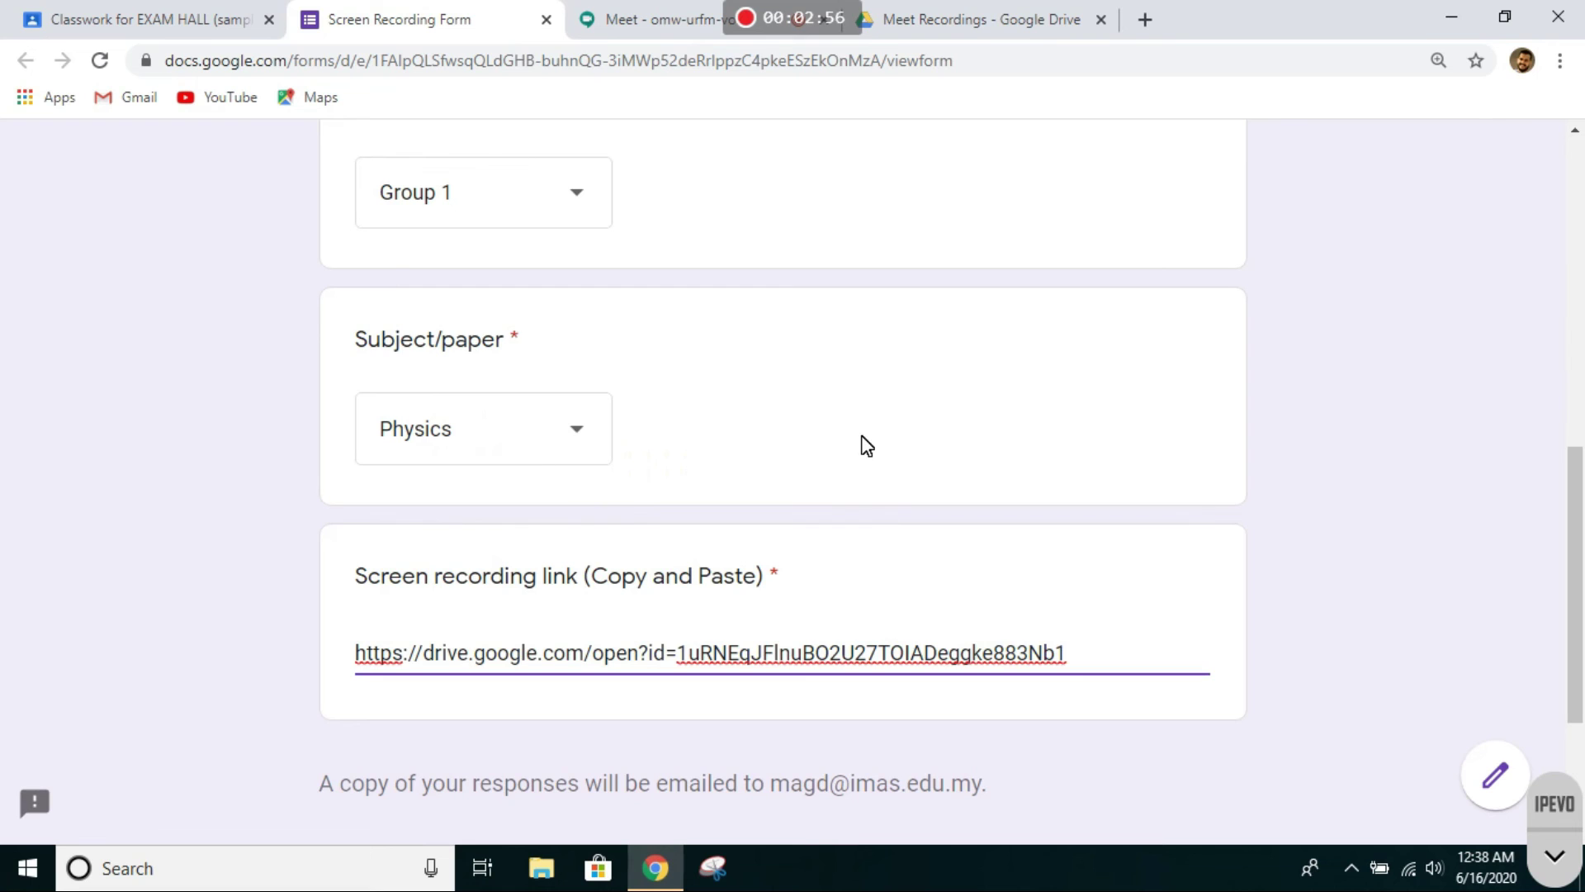
{"action": "scroll", "coordinate": [887, 445], "scroll_direction": "down", "scroll_amount": 3}
{"action": "left_click", "coordinate": [416, 605]}
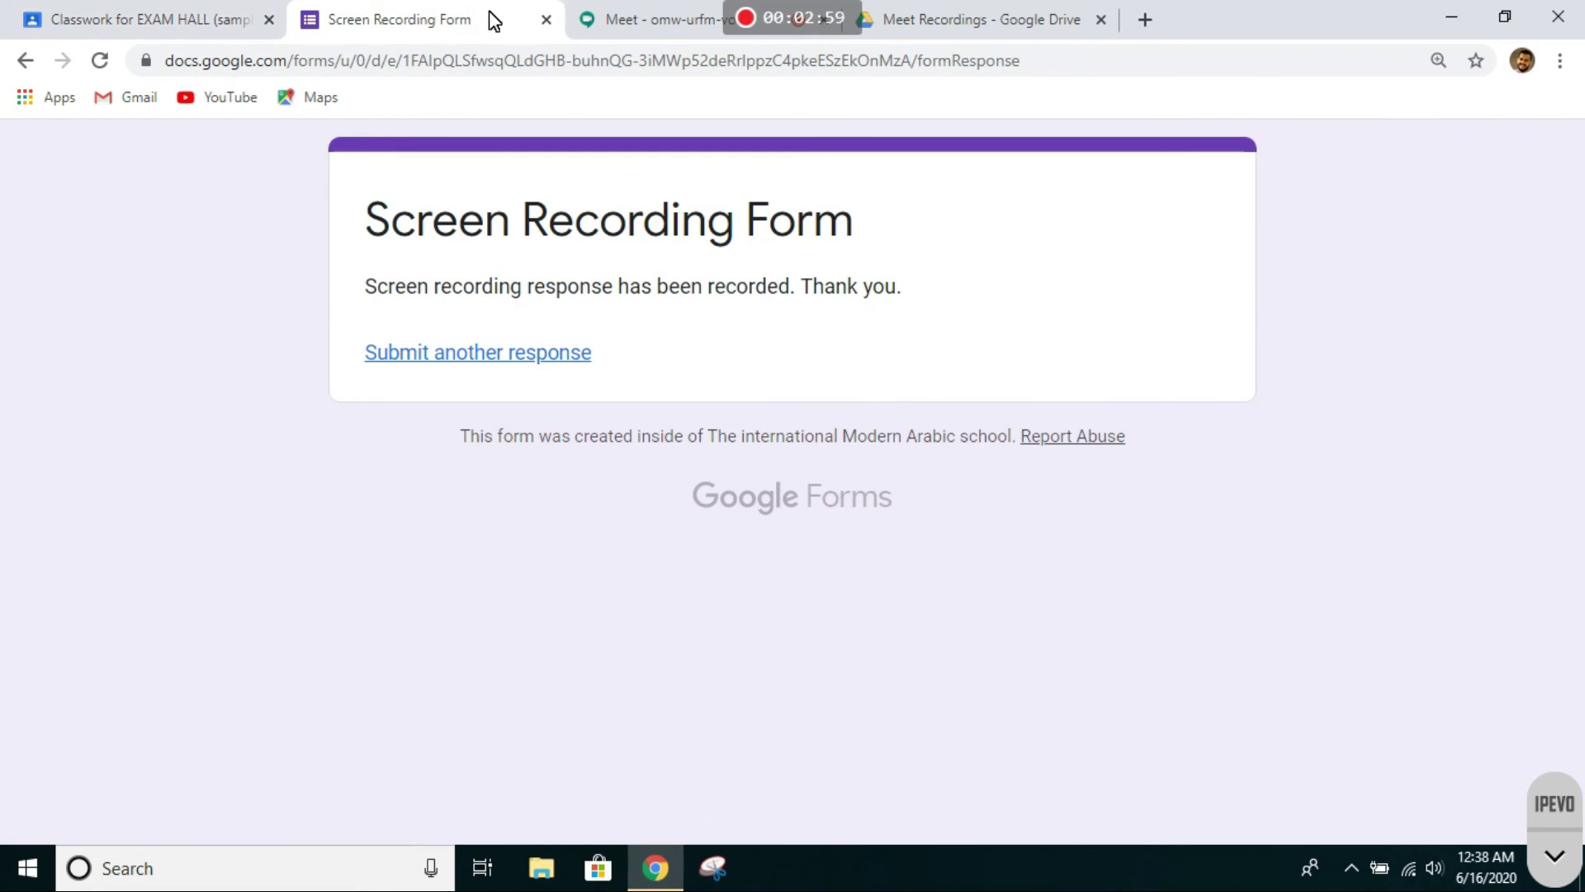
Close the Screen Recording Form tab and go back to the omw-urfm-vob Meet call.
{"action": "left_click", "coordinate": [546, 19]}
{"action": "left_click", "coordinate": [538, 24]}
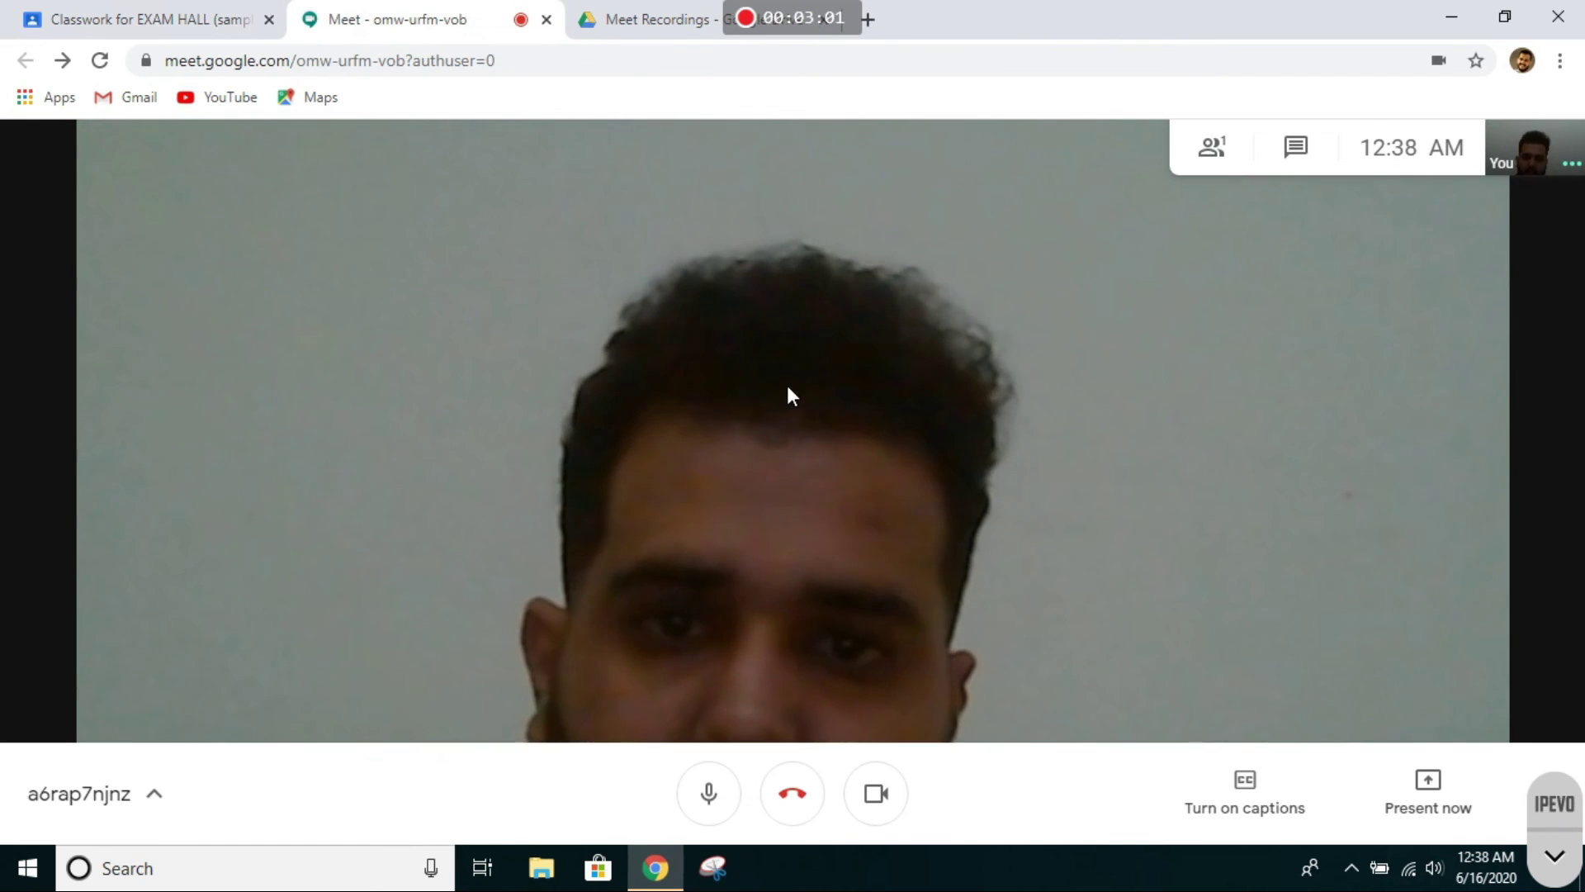